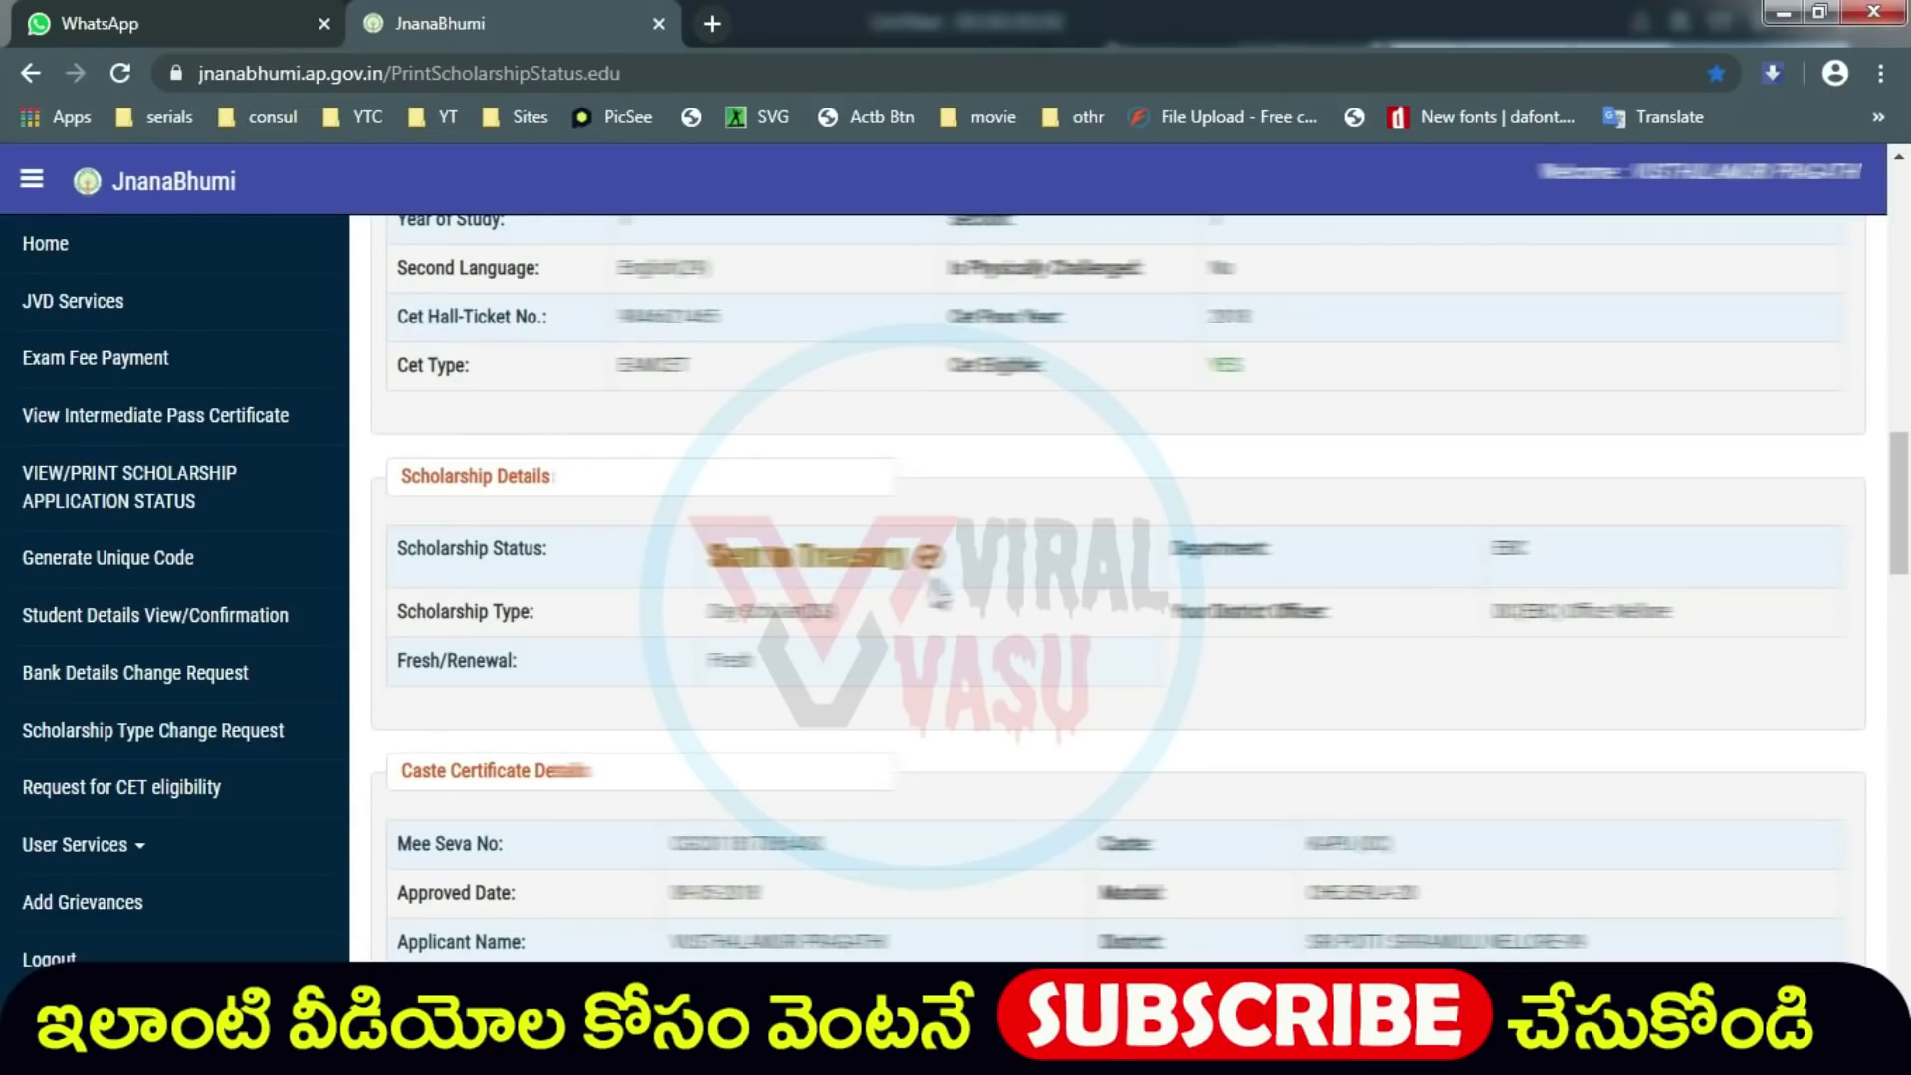
- Review the scholarship, certificate and bank sections, then examine monthly attendance and eligibility under MTF Release Status
{"action": "scroll", "coordinate": [935, 588], "scroll_direction": "down", "scroll_amount": 4}
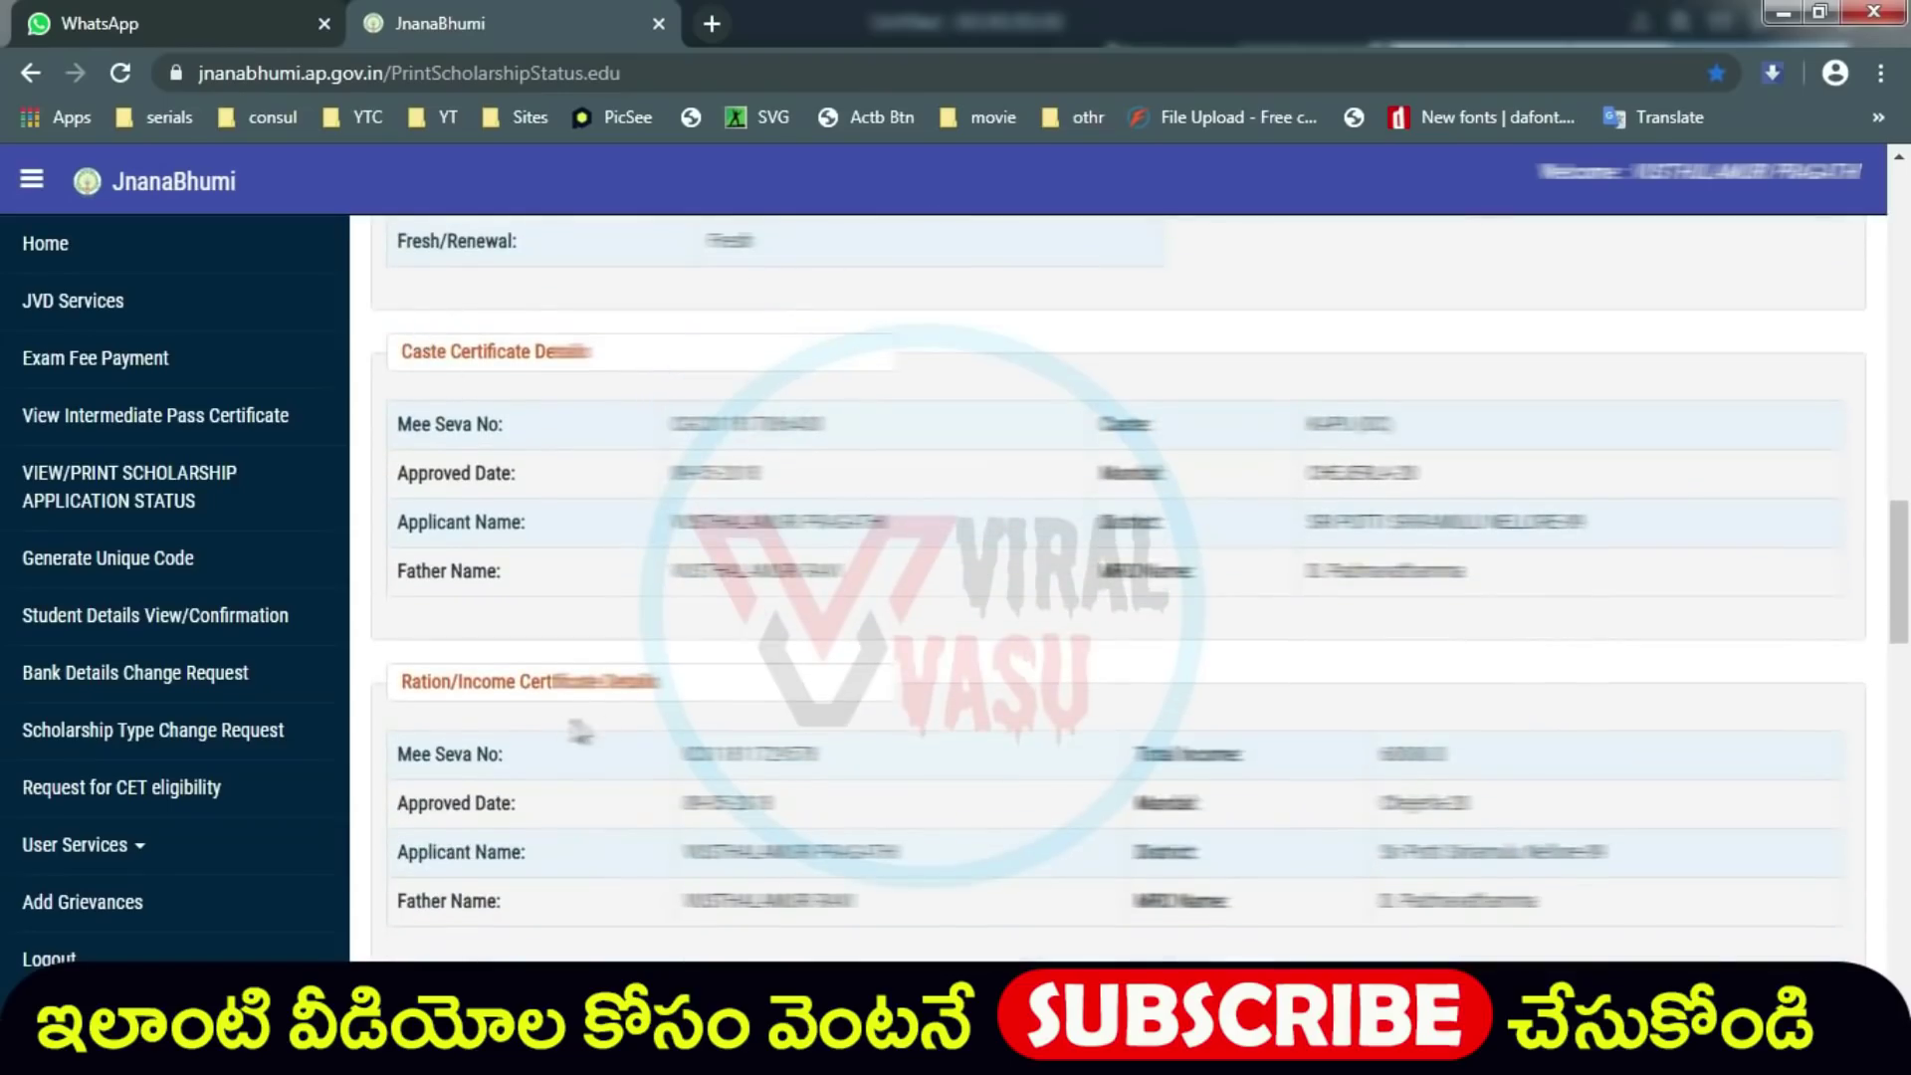
{"action": "scroll", "coordinate": [582, 732], "scroll_direction": "down", "scroll_amount": 1}
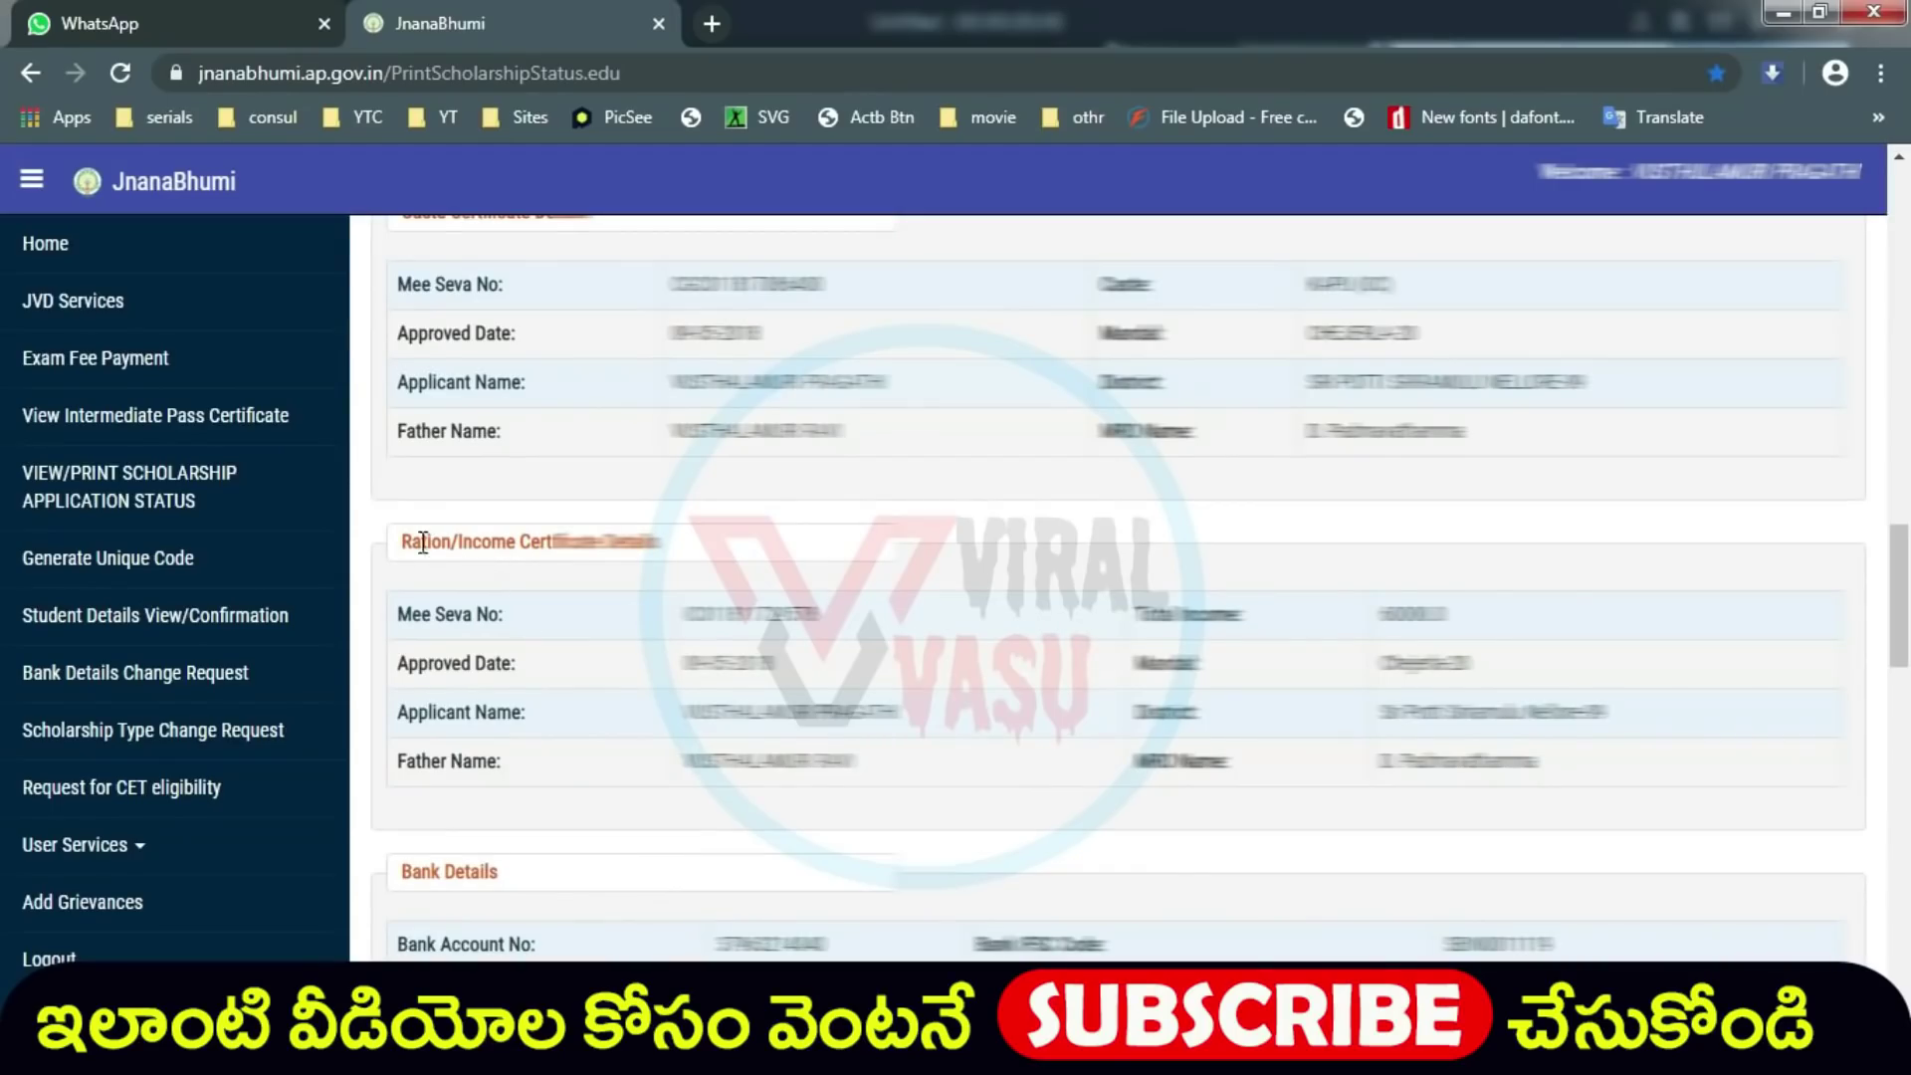
{"action": "scroll", "coordinate": [423, 543], "scroll_direction": "down", "scroll_amount": 8}
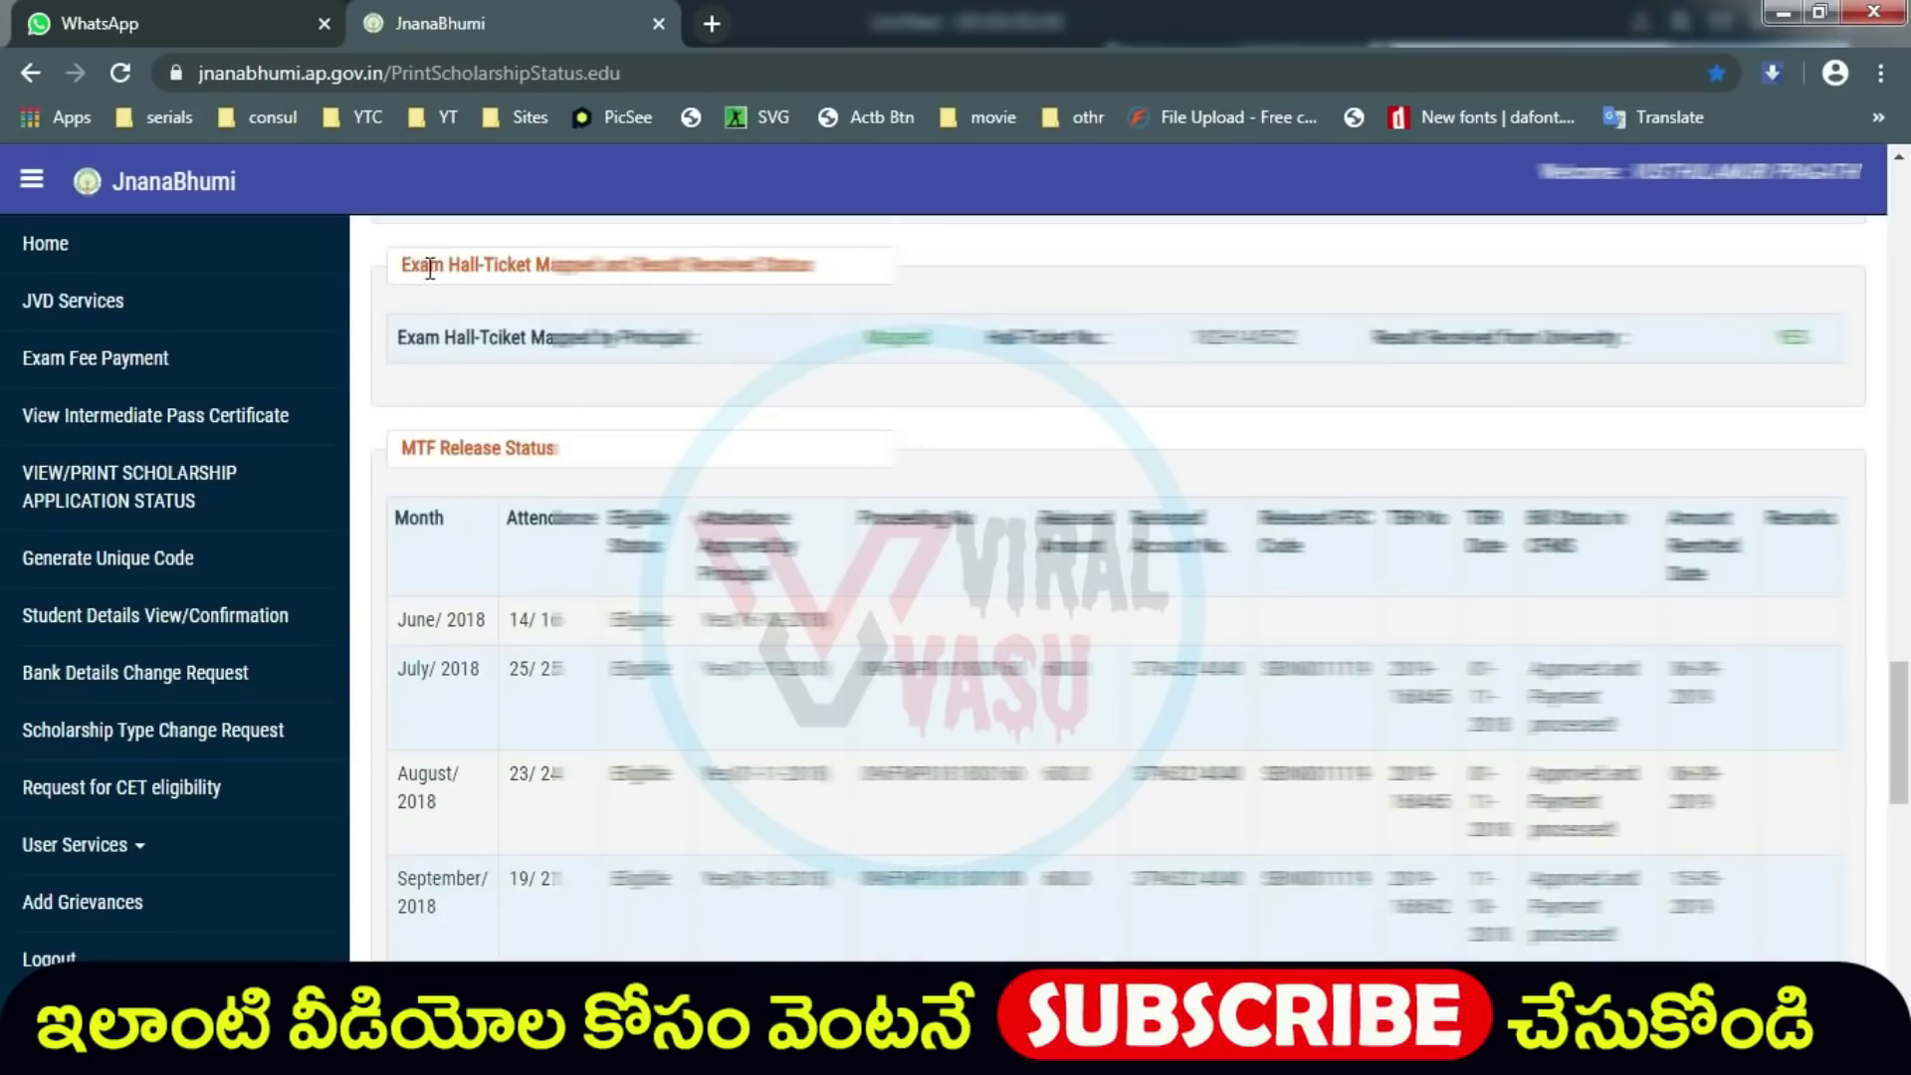
{"action": "scroll", "coordinate": [876, 438], "scroll_direction": "down", "scroll_amount": 1}
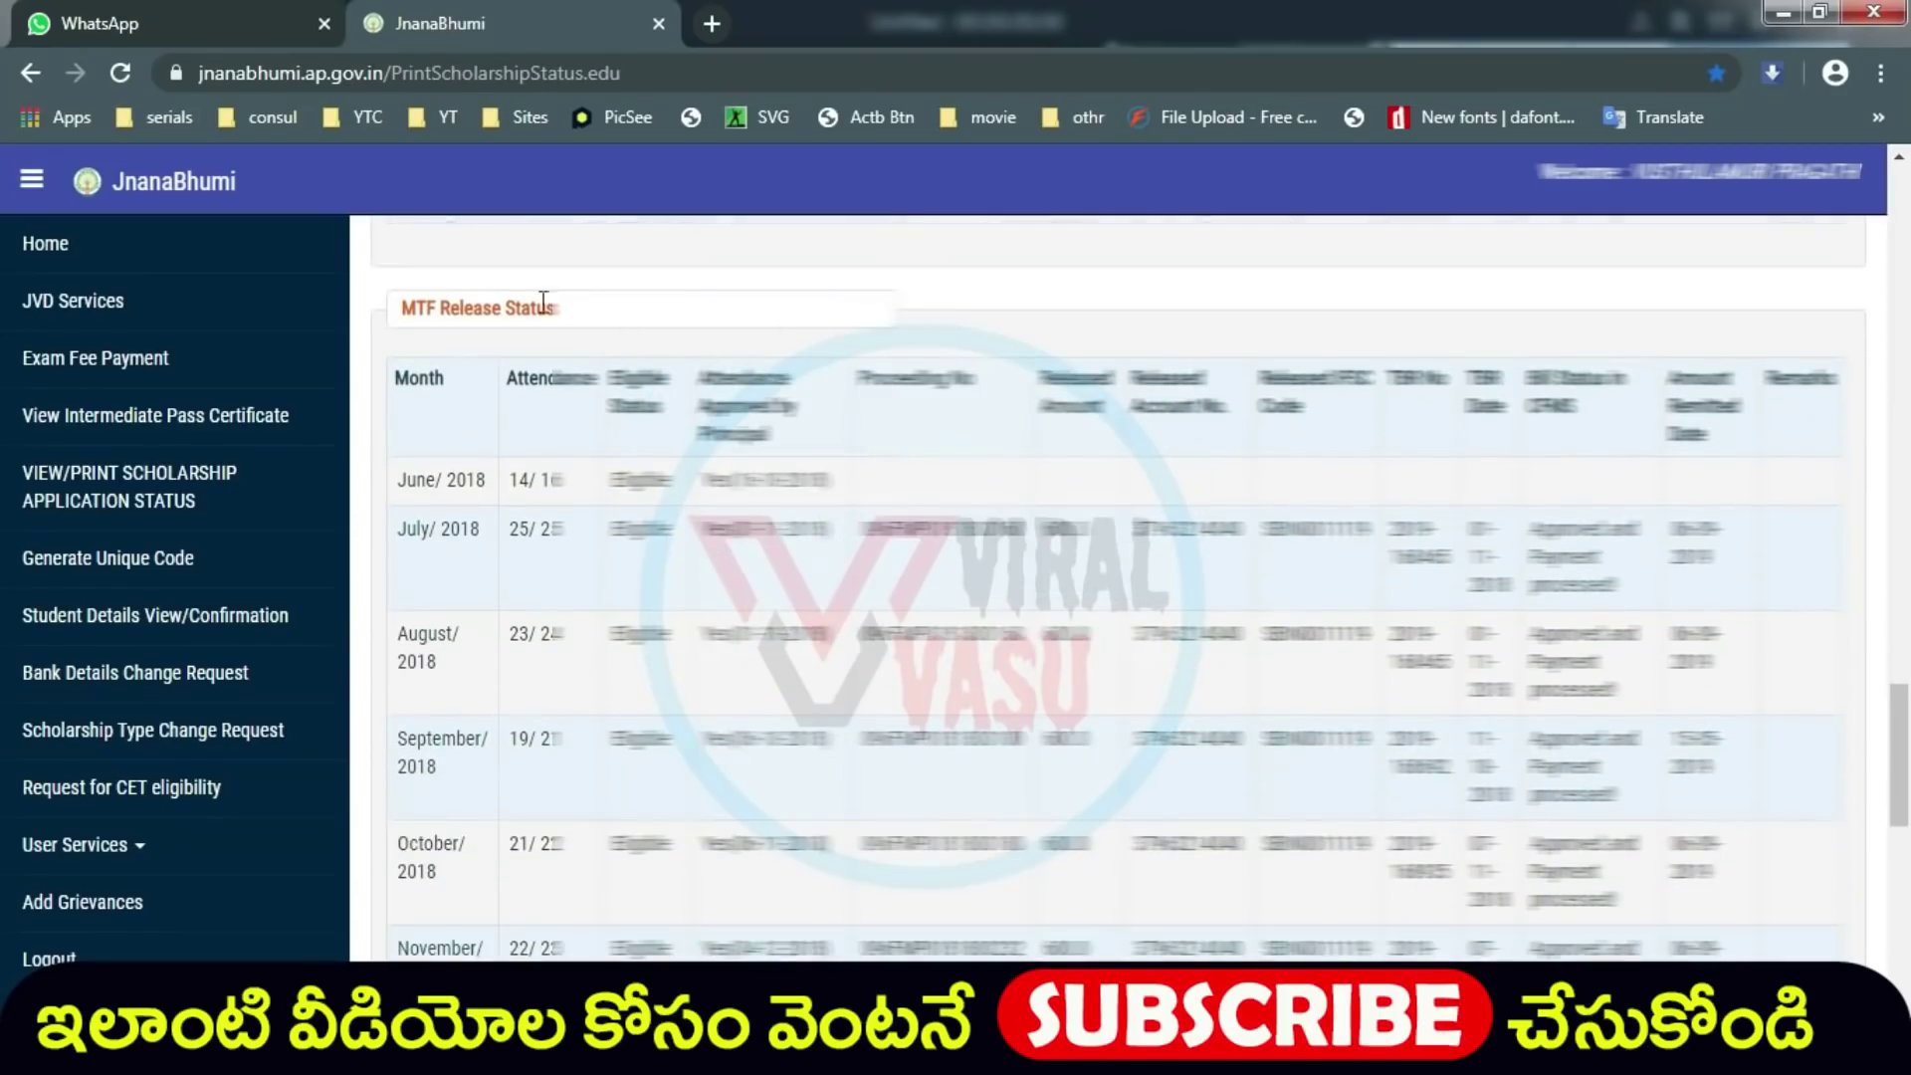
{"action": "left_click_drag", "start_coordinate": [407, 311], "coordinate": [585, 325]}
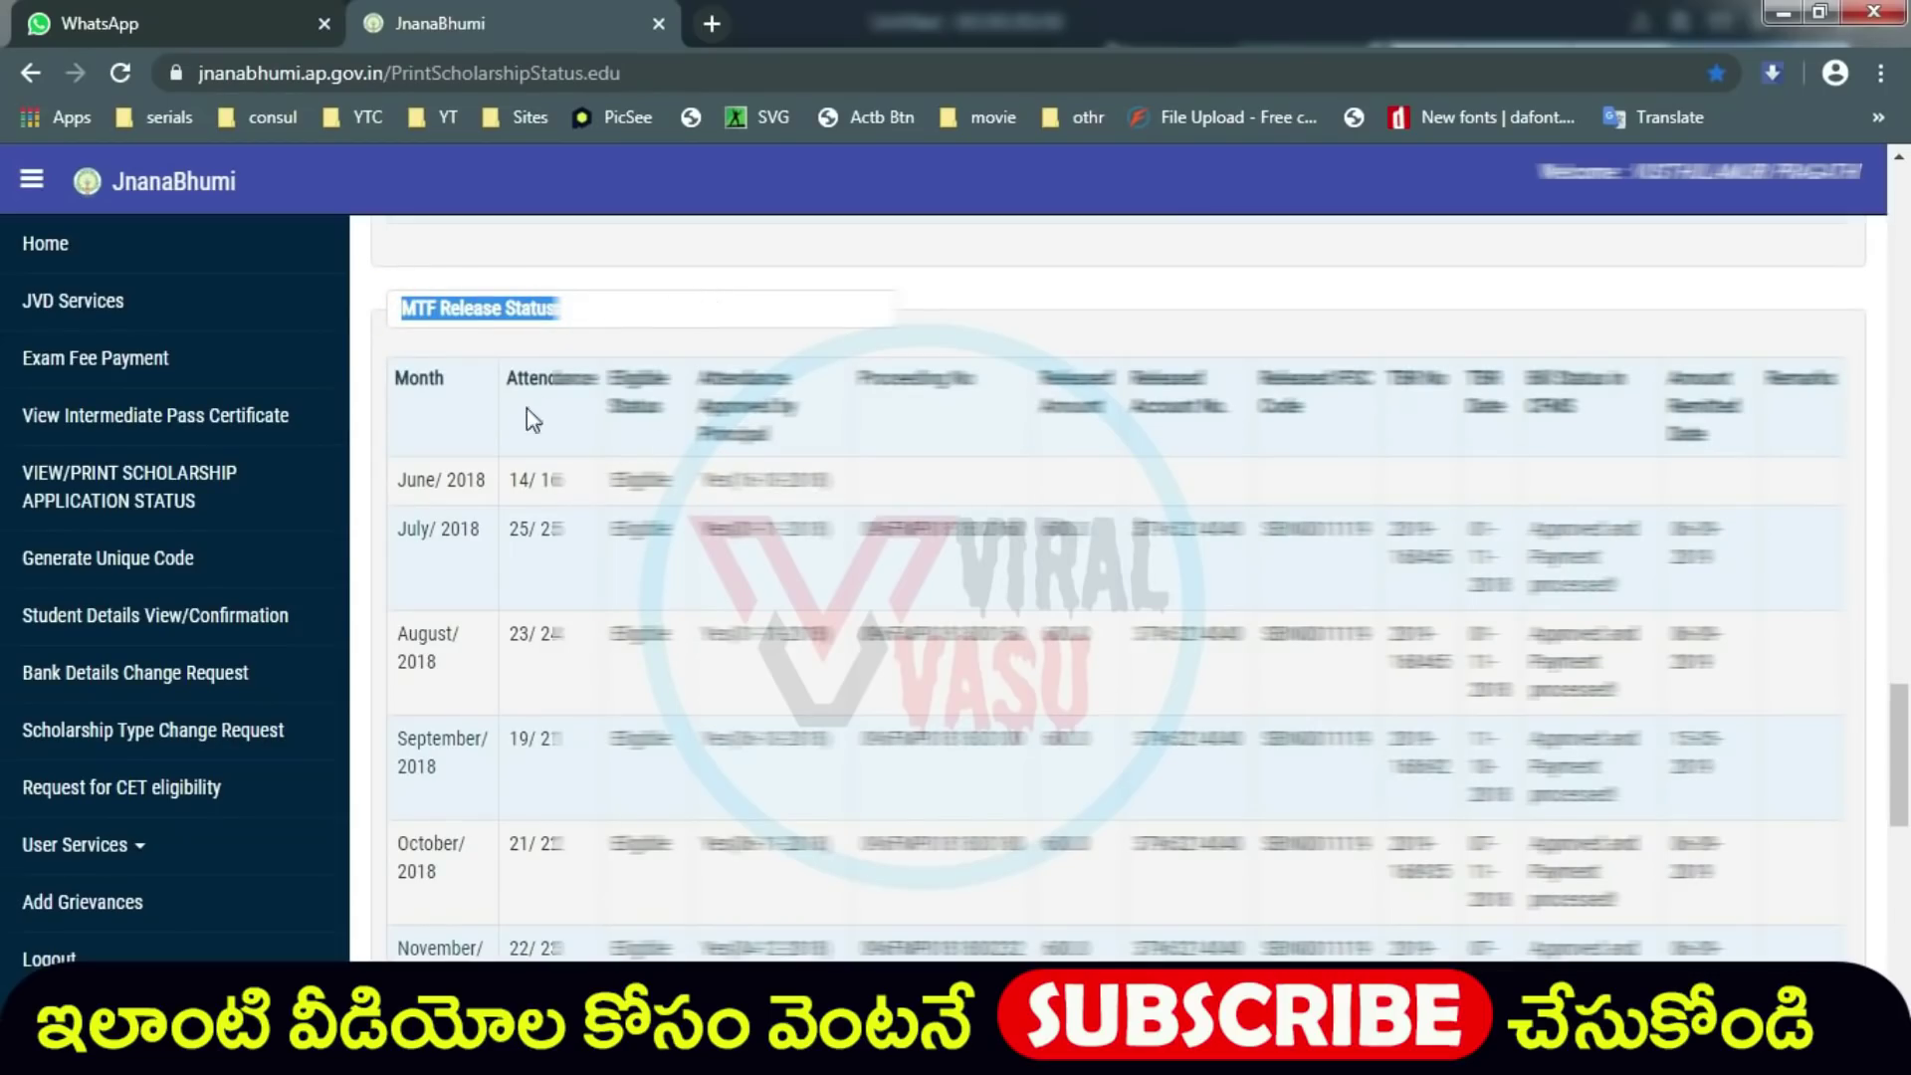
{"action": "left_click", "coordinate": [520, 477]}
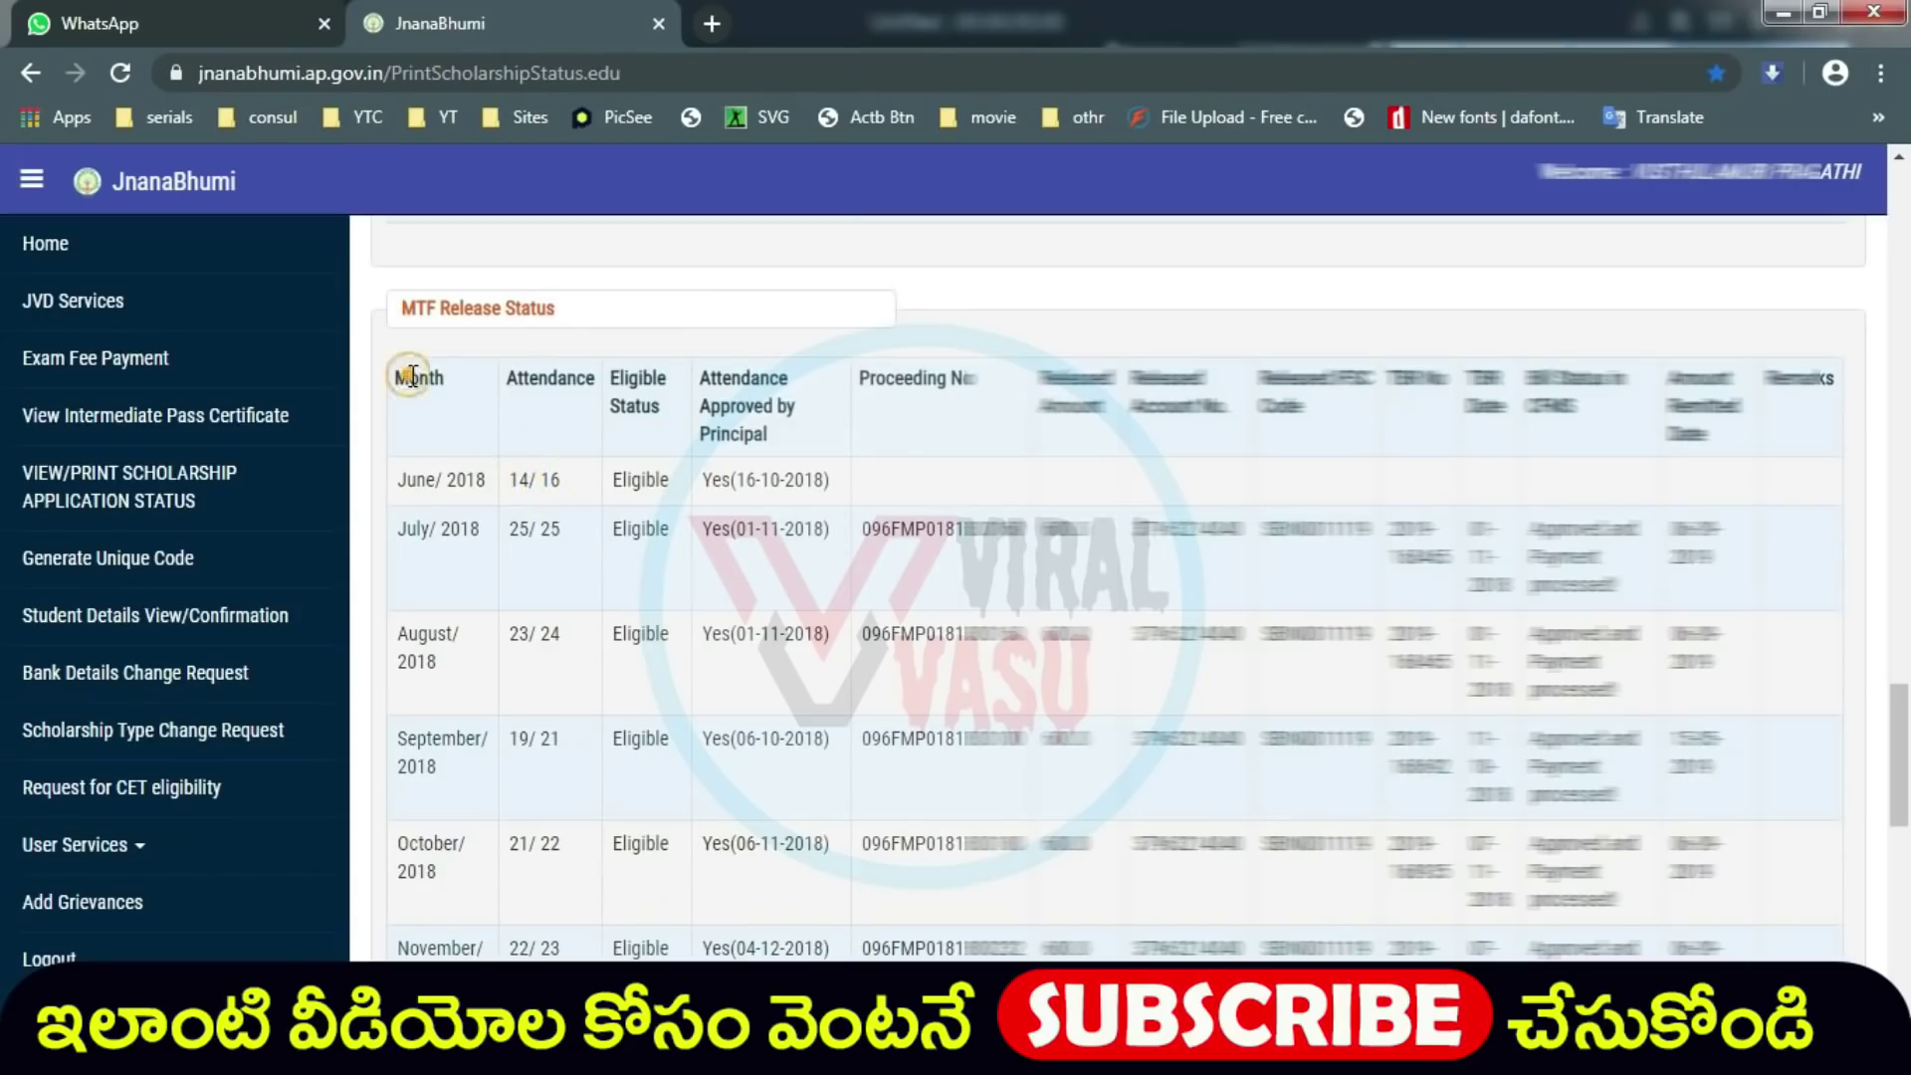
{"action": "left_click", "coordinate": [532, 534]}
{"action": "left_click", "coordinate": [523, 633]}
{"action": "double_click", "coordinate": [577, 645]}
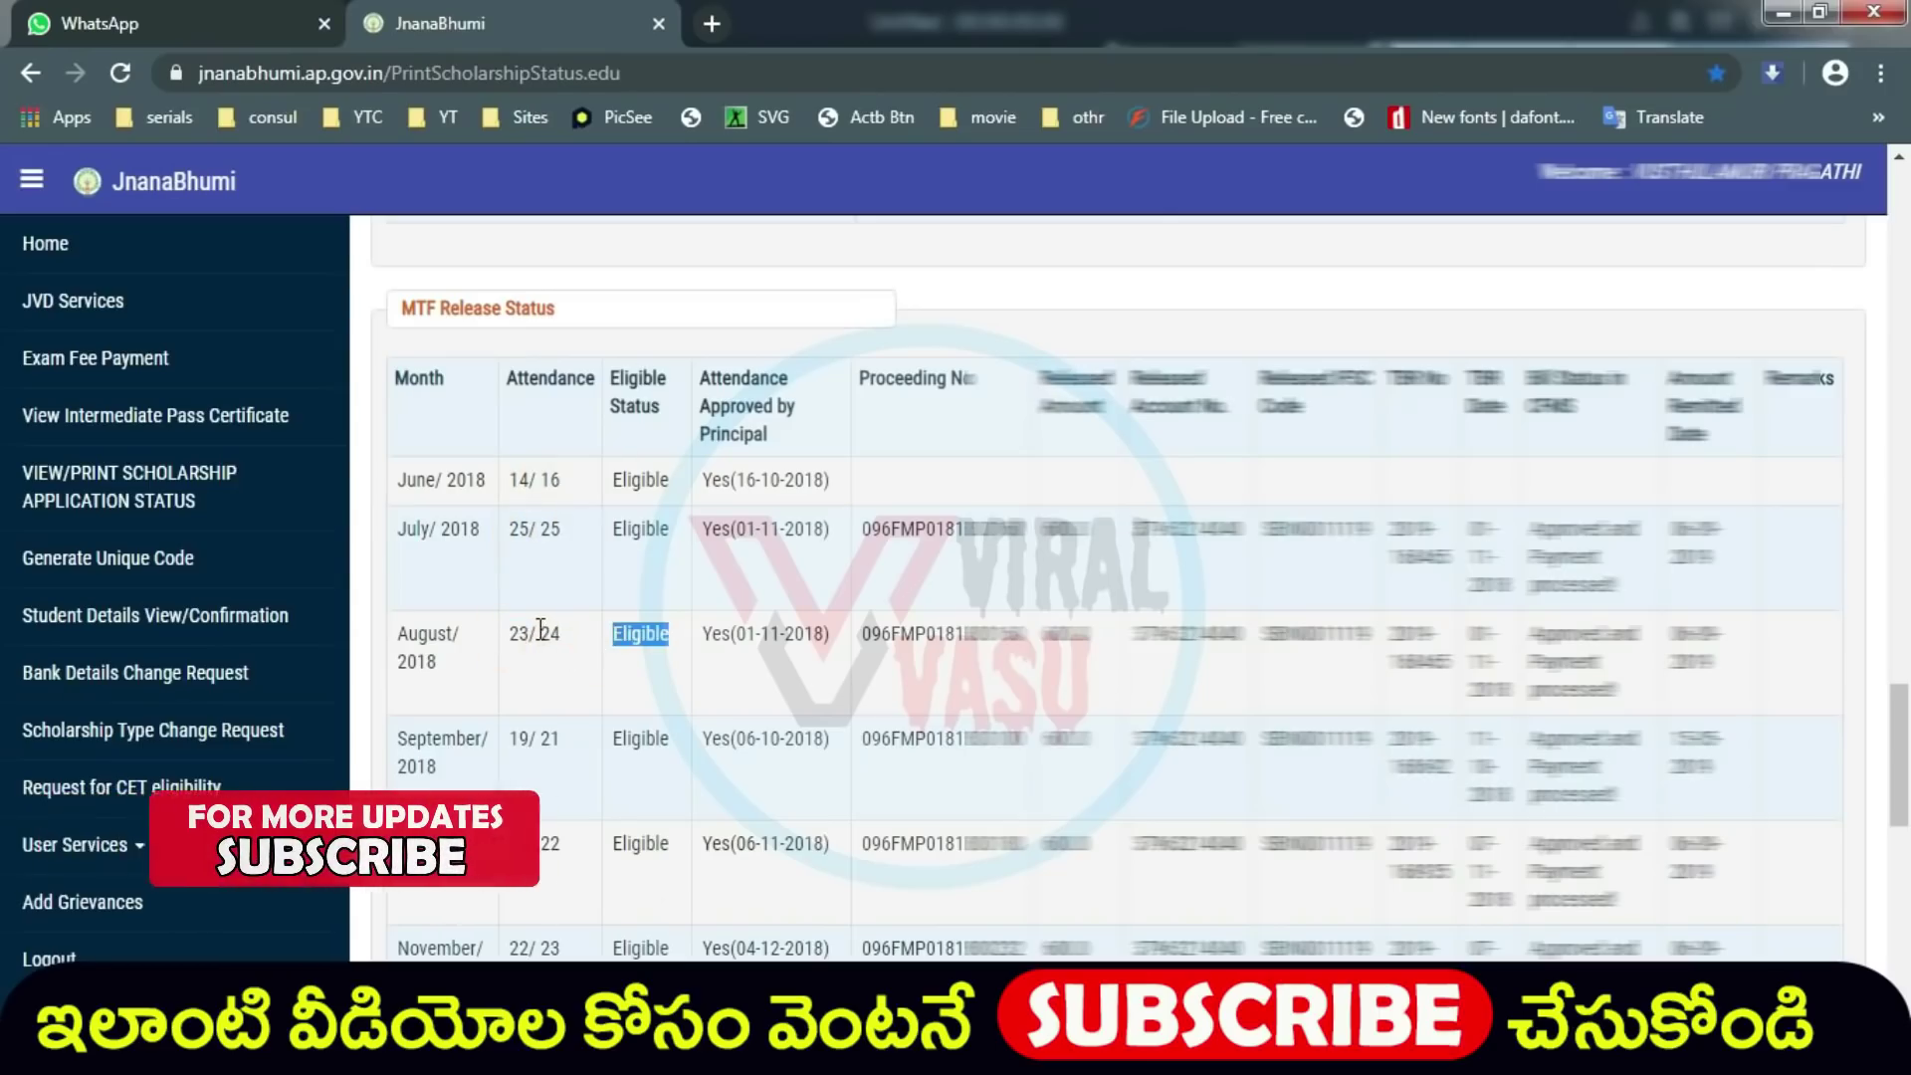
{"action": "left_click", "coordinate": [629, 638]}
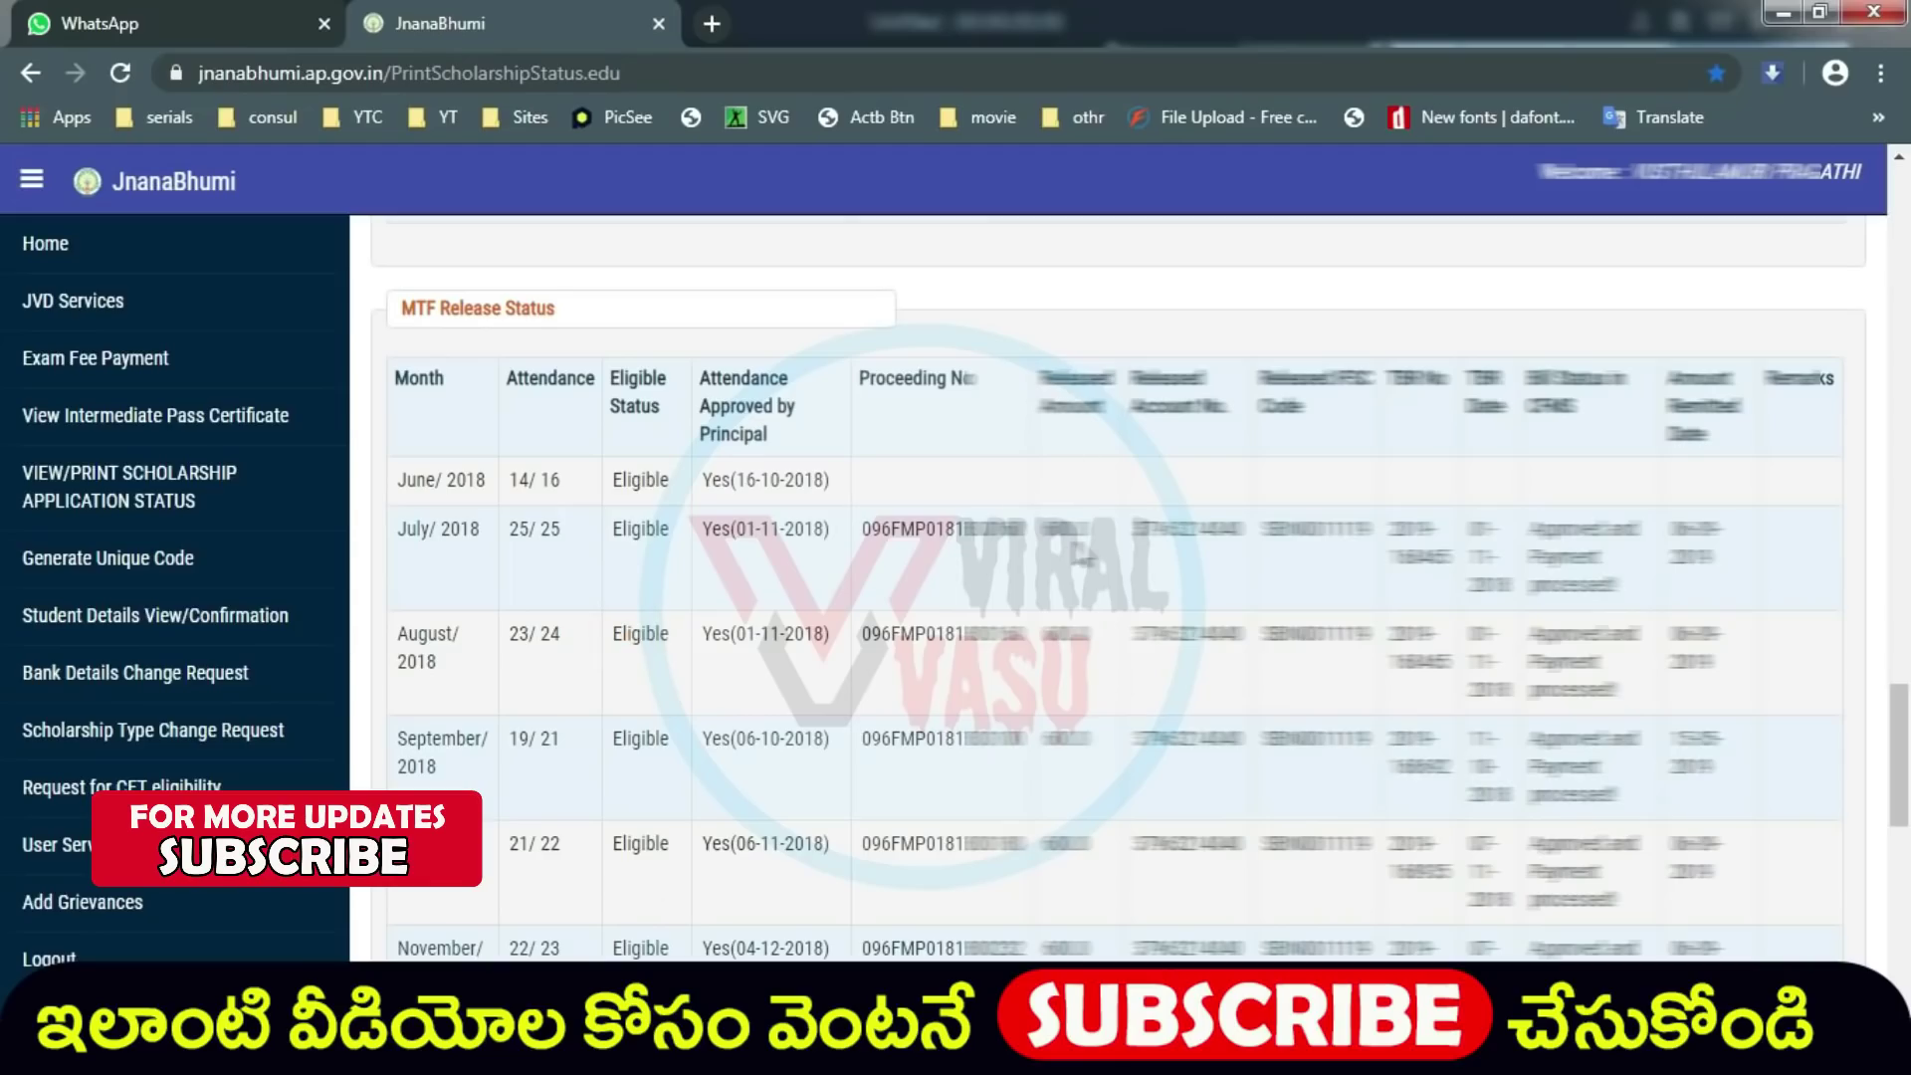
- Examine the sanctioned tuition fee, quarterly release amounts and latest bill status under RTF Release Status
{"action": "scroll", "coordinate": [1080, 558], "scroll_direction": "down", "scroll_amount": 3}
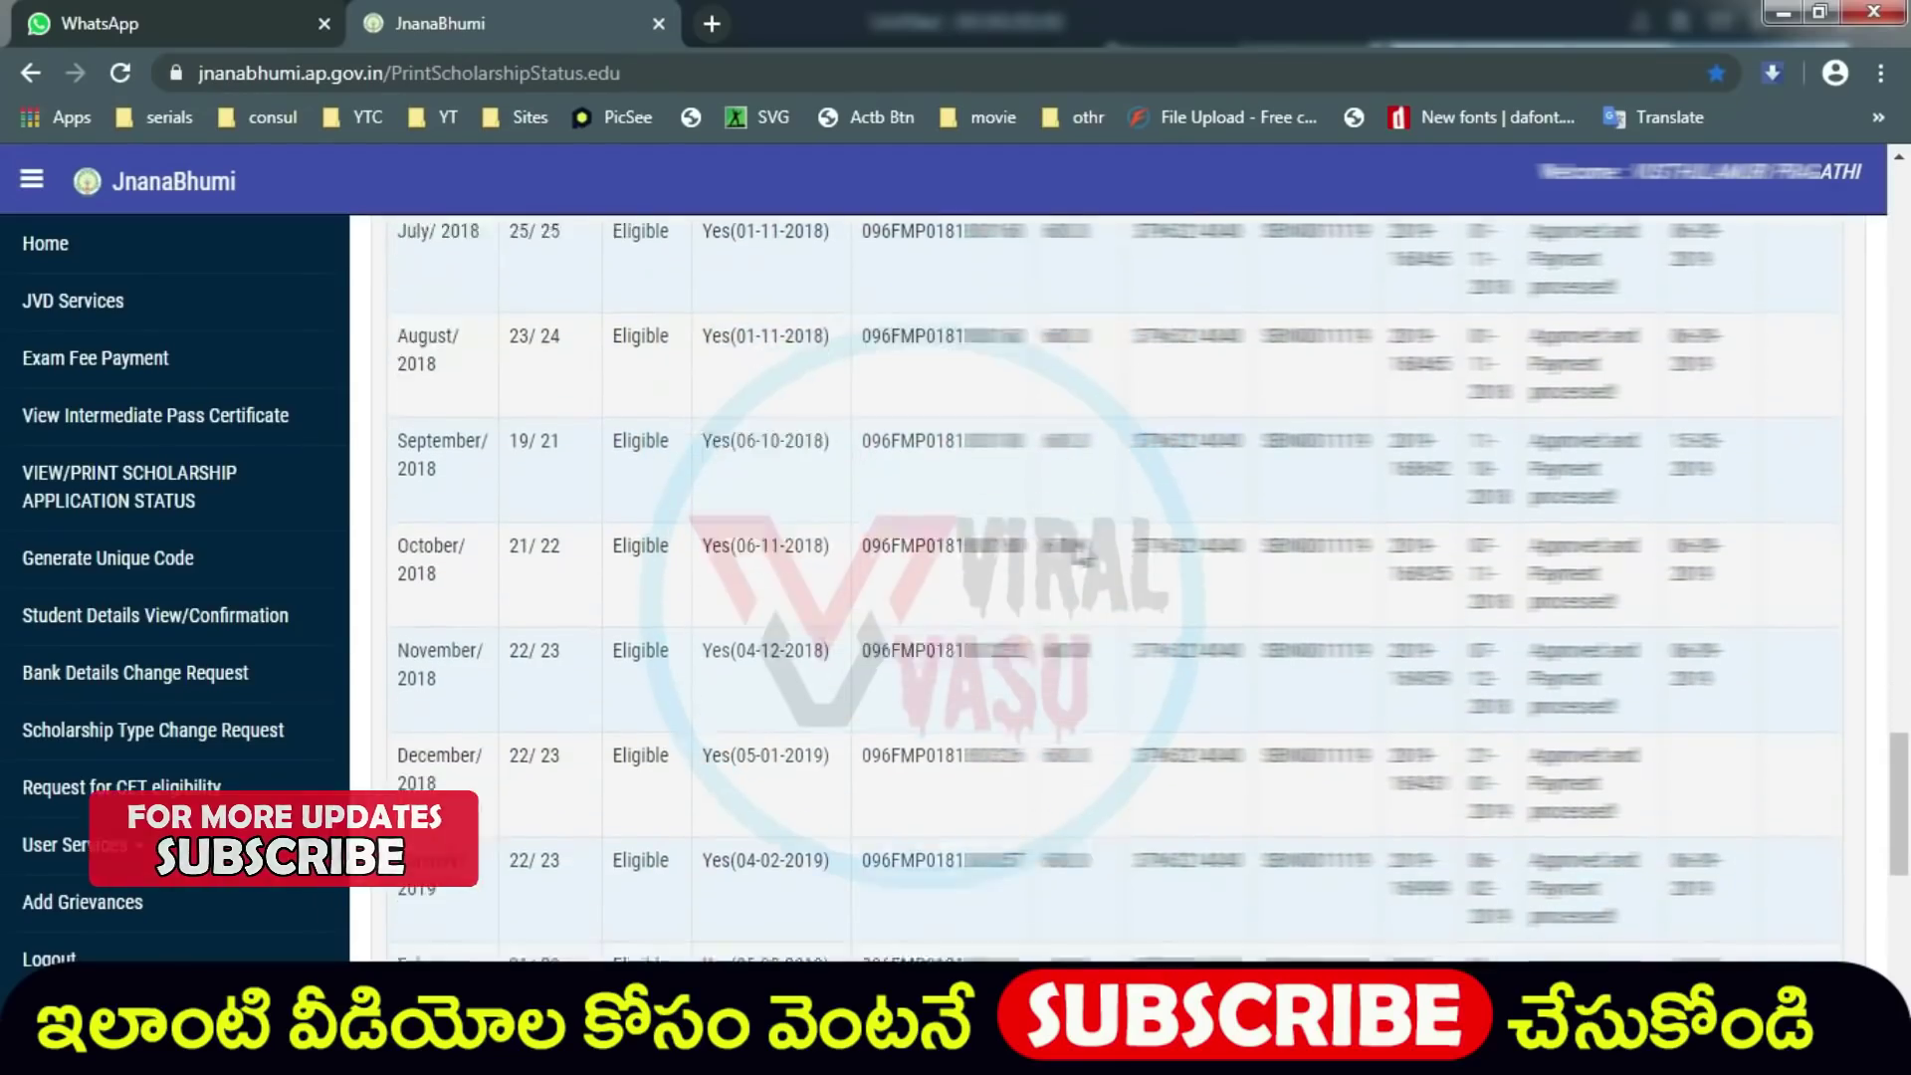
{"action": "scroll", "coordinate": [1076, 550], "scroll_direction": "down", "scroll_amount": 4}
{"action": "scroll", "coordinate": [1080, 553], "scroll_direction": "down", "scroll_amount": 3}
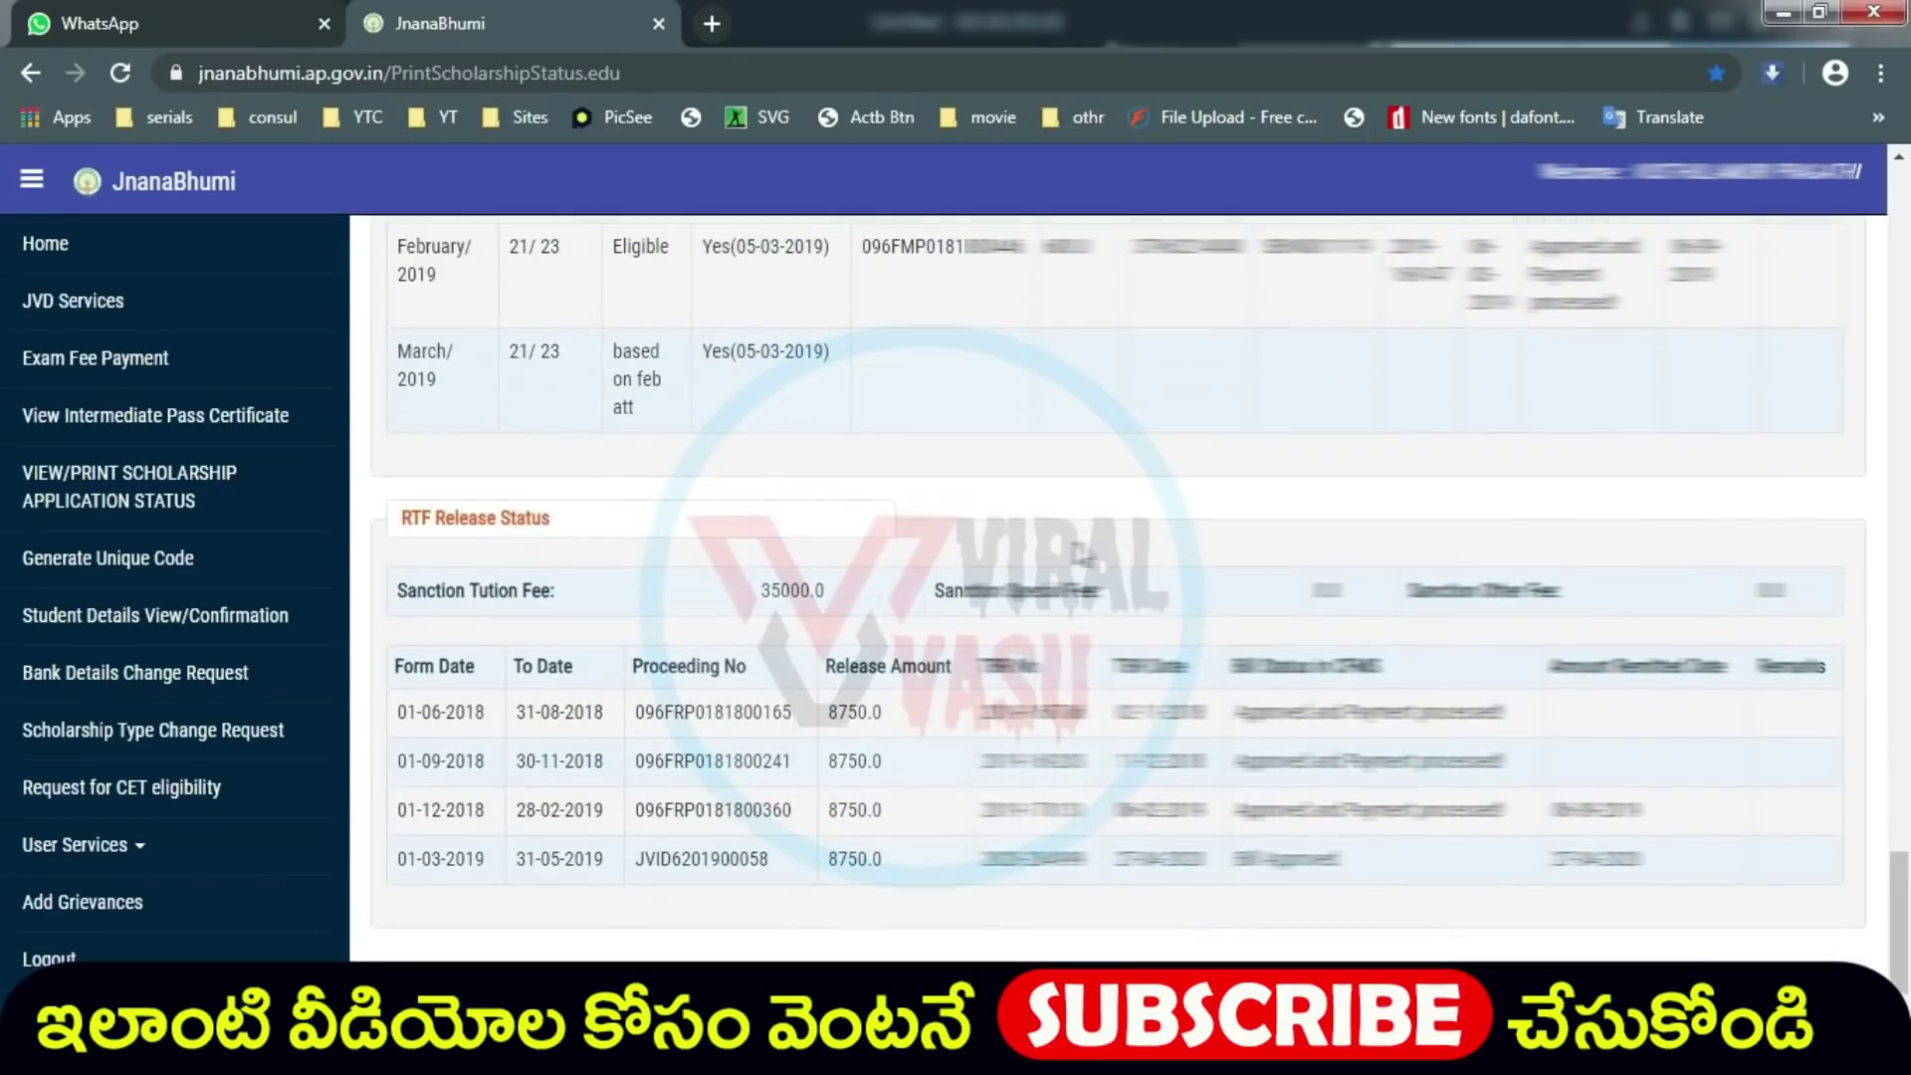
{"action": "double_click", "coordinate": [526, 518]}
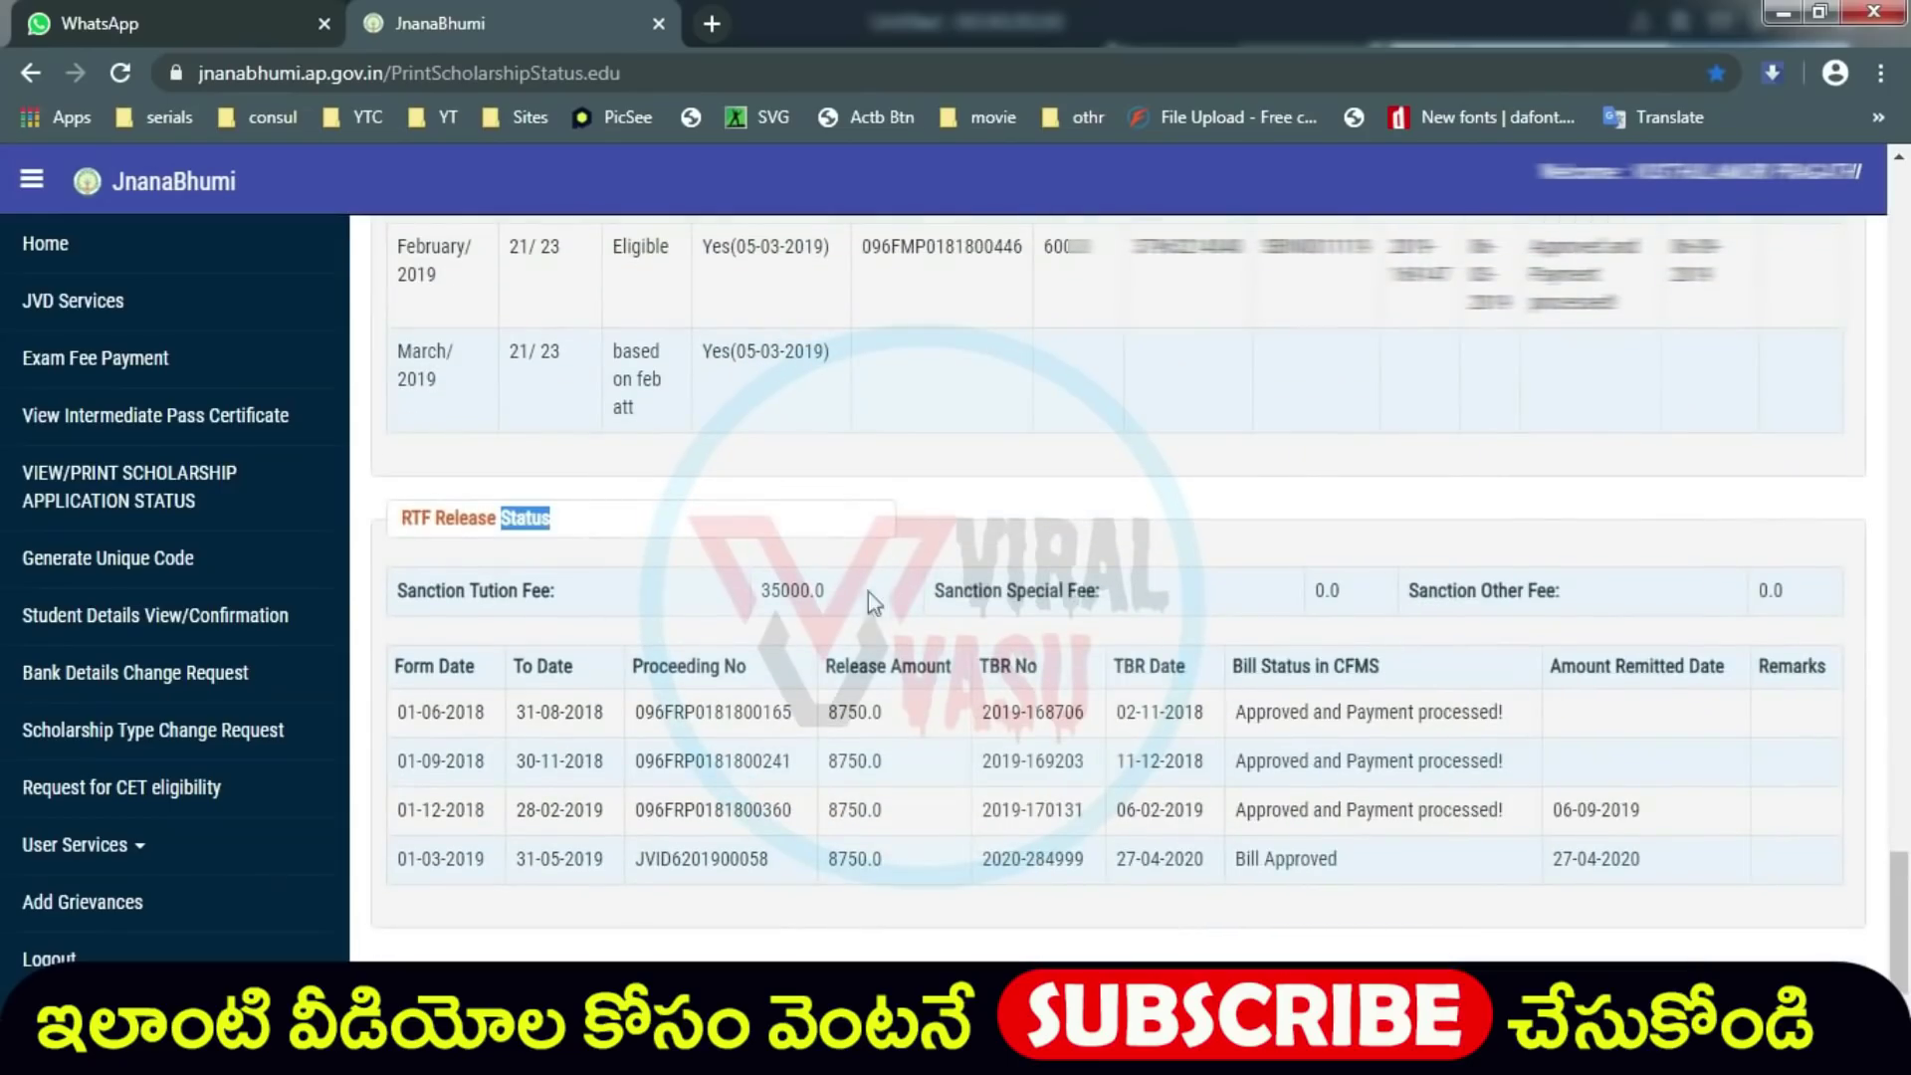
{"action": "left_click_drag", "start_coordinate": [763, 588], "coordinate": [827, 598]}
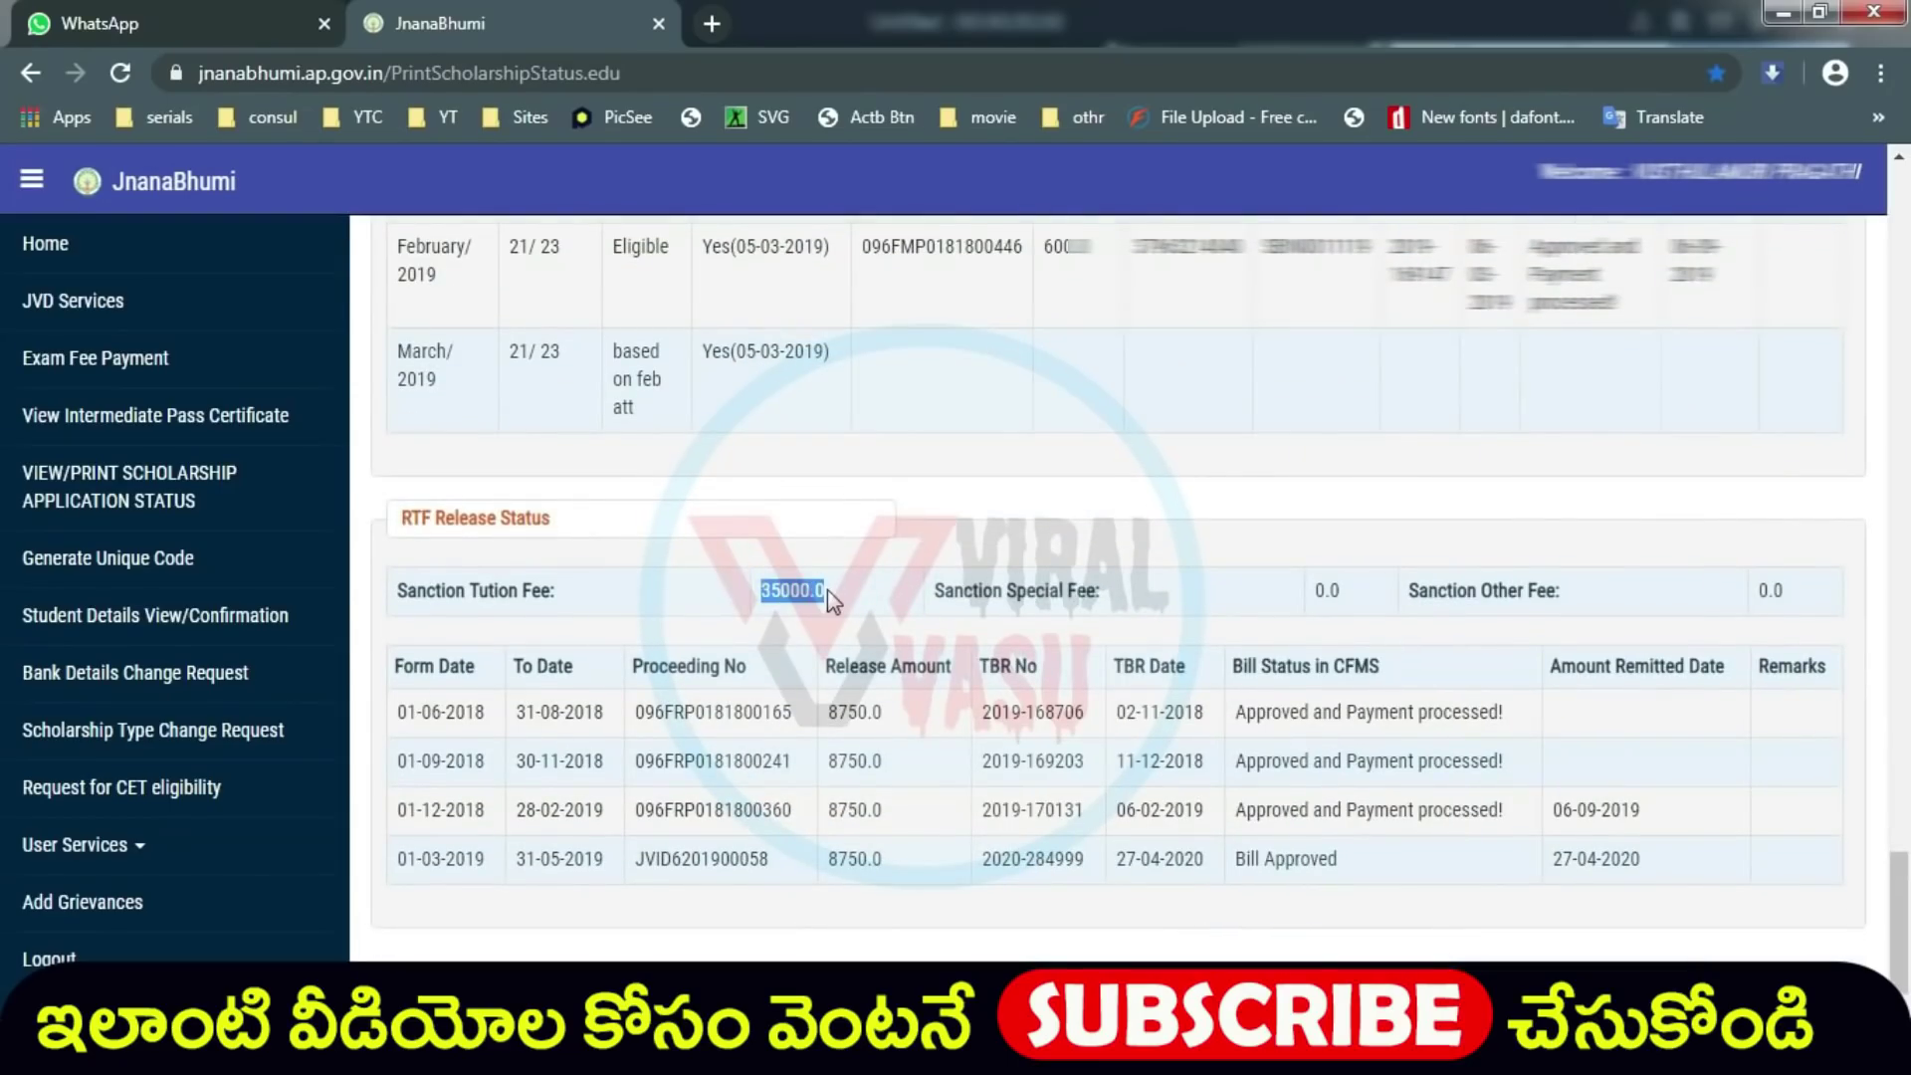
{"action": "right_click", "coordinate": [786, 583]}
{"action": "left_click", "coordinate": [762, 587]}
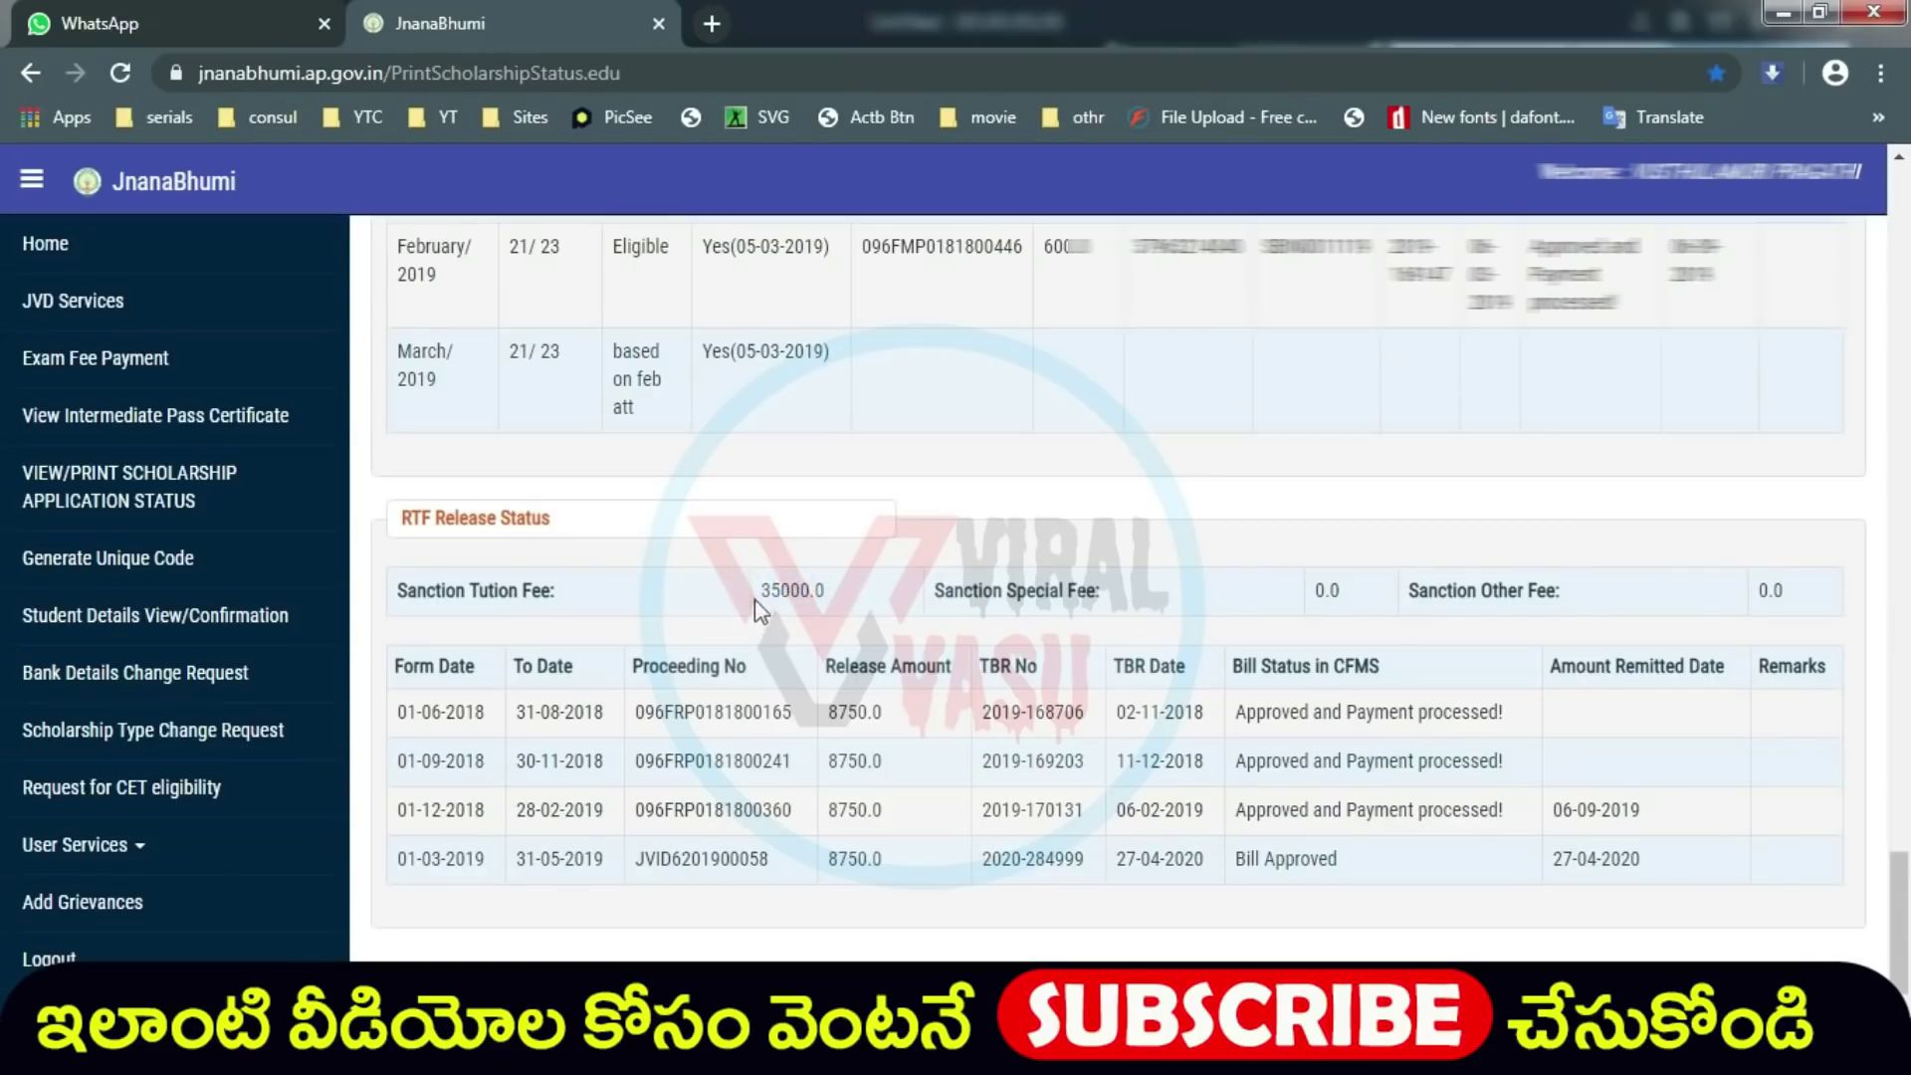
{"action": "double_click", "coordinate": [781, 589]}
{"action": "left_click", "coordinate": [869, 707]}
{"action": "double_click", "coordinate": [855, 711]}
{"action": "left_click", "coordinate": [848, 856]}
{"action": "left_click_drag", "start_coordinate": [1210, 858], "coordinate": [1569, 881]}
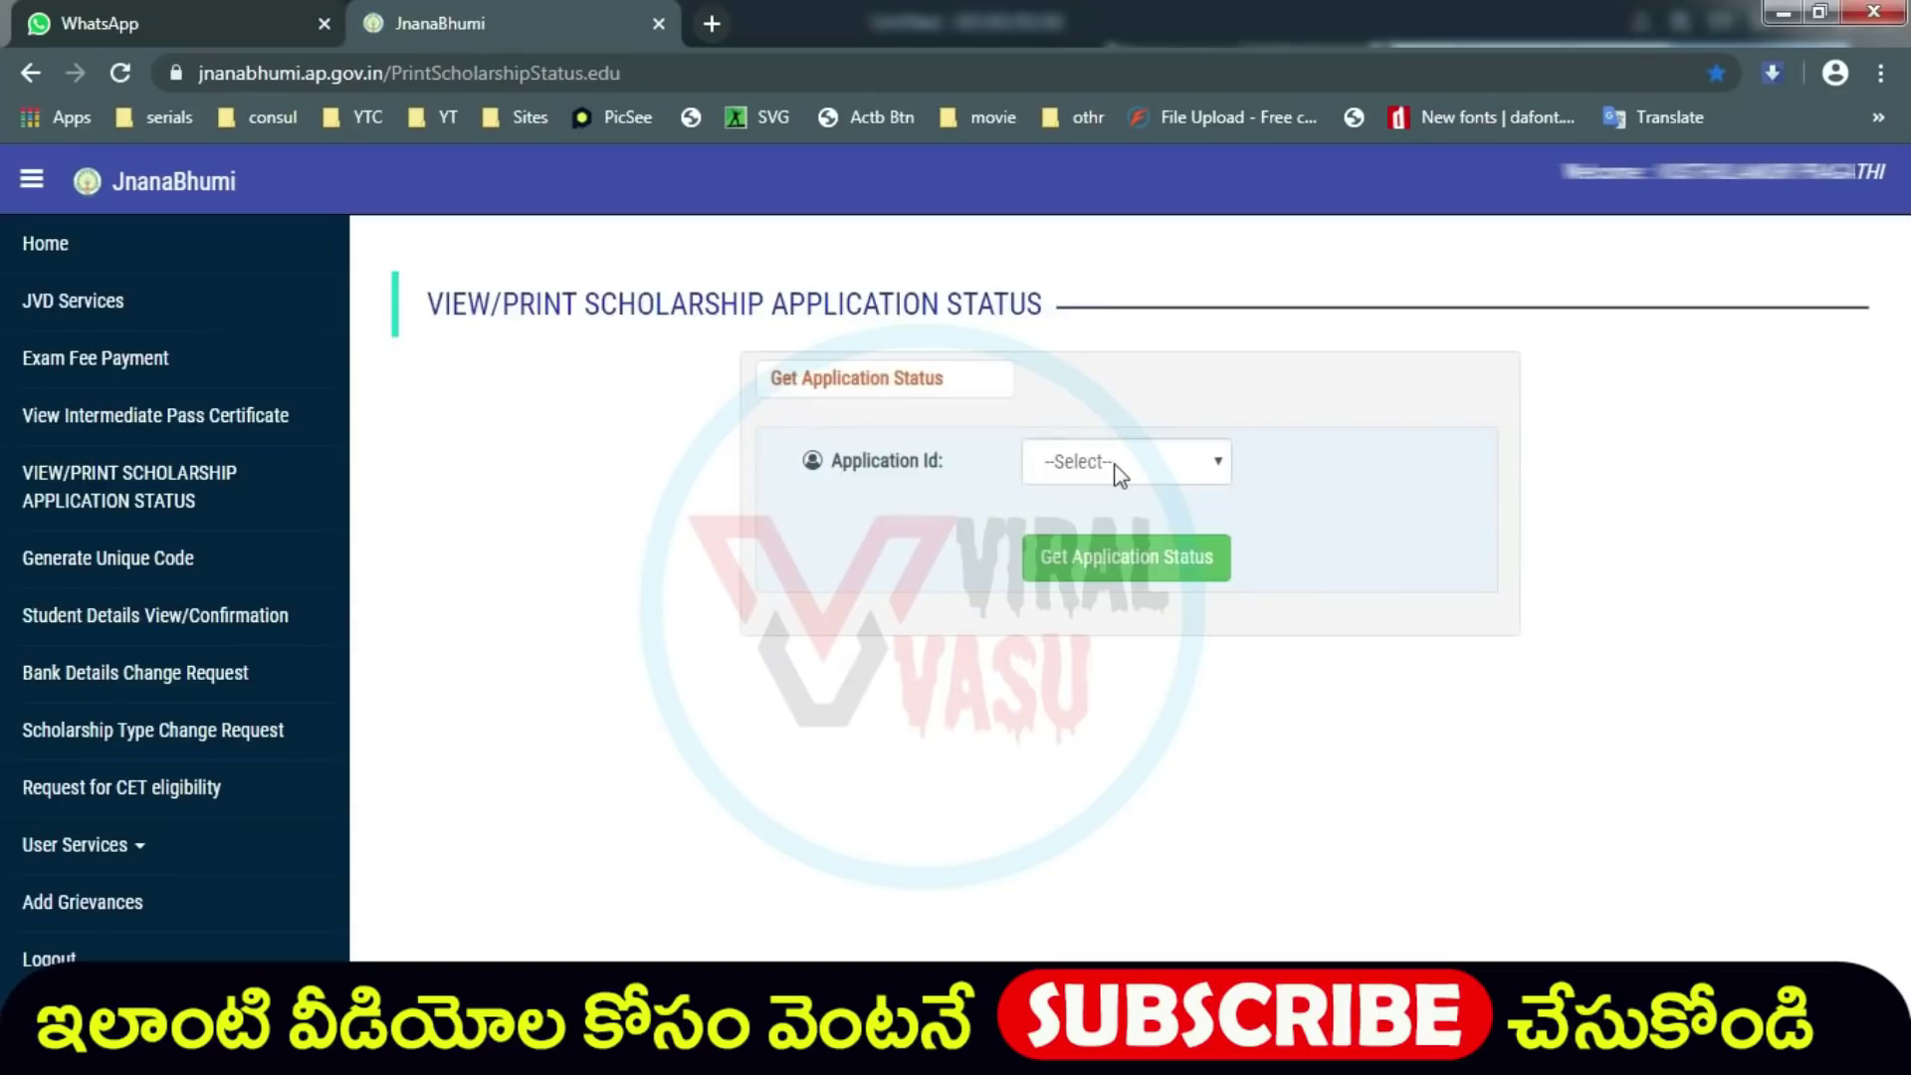
- Select the application ID that begins with 2019 and retrieve its scholarship application status
{"action": "left_click", "coordinate": [1117, 463]}
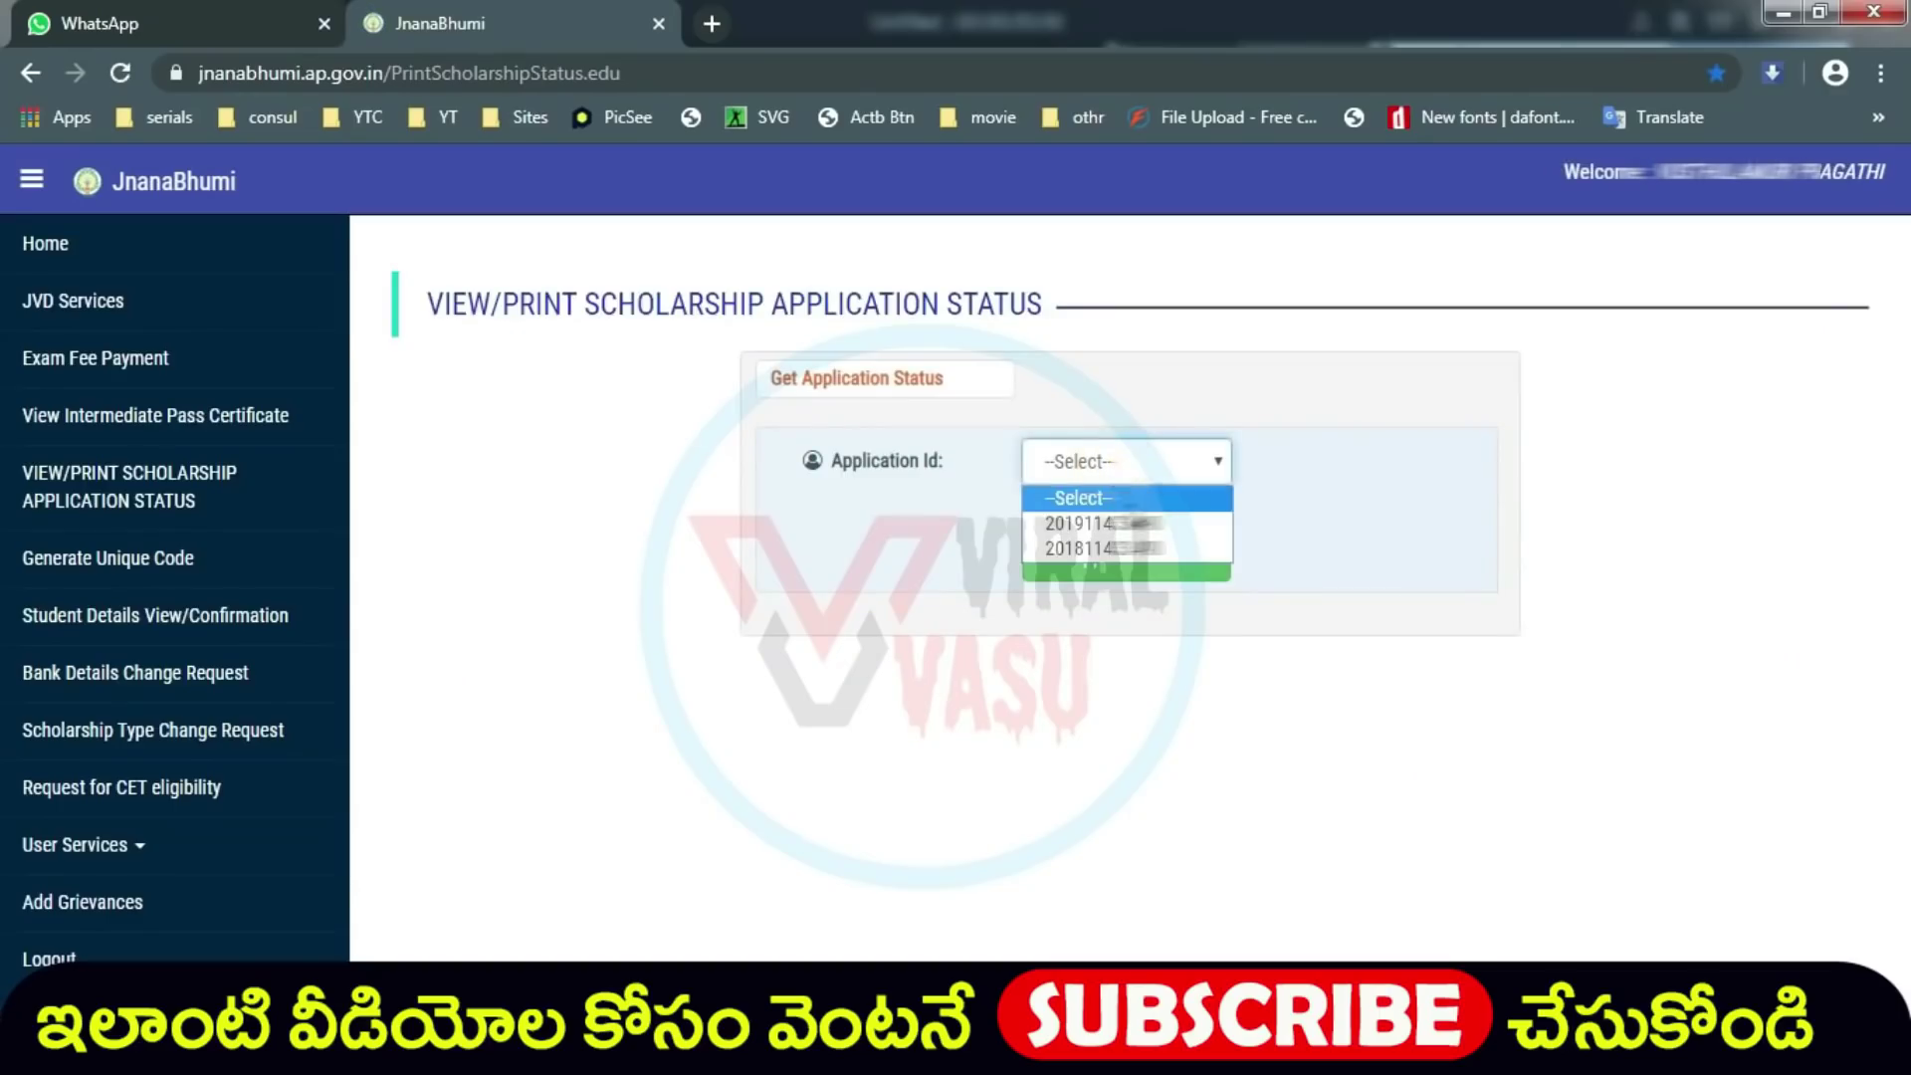
{"action": "left_click", "coordinate": [1115, 521]}
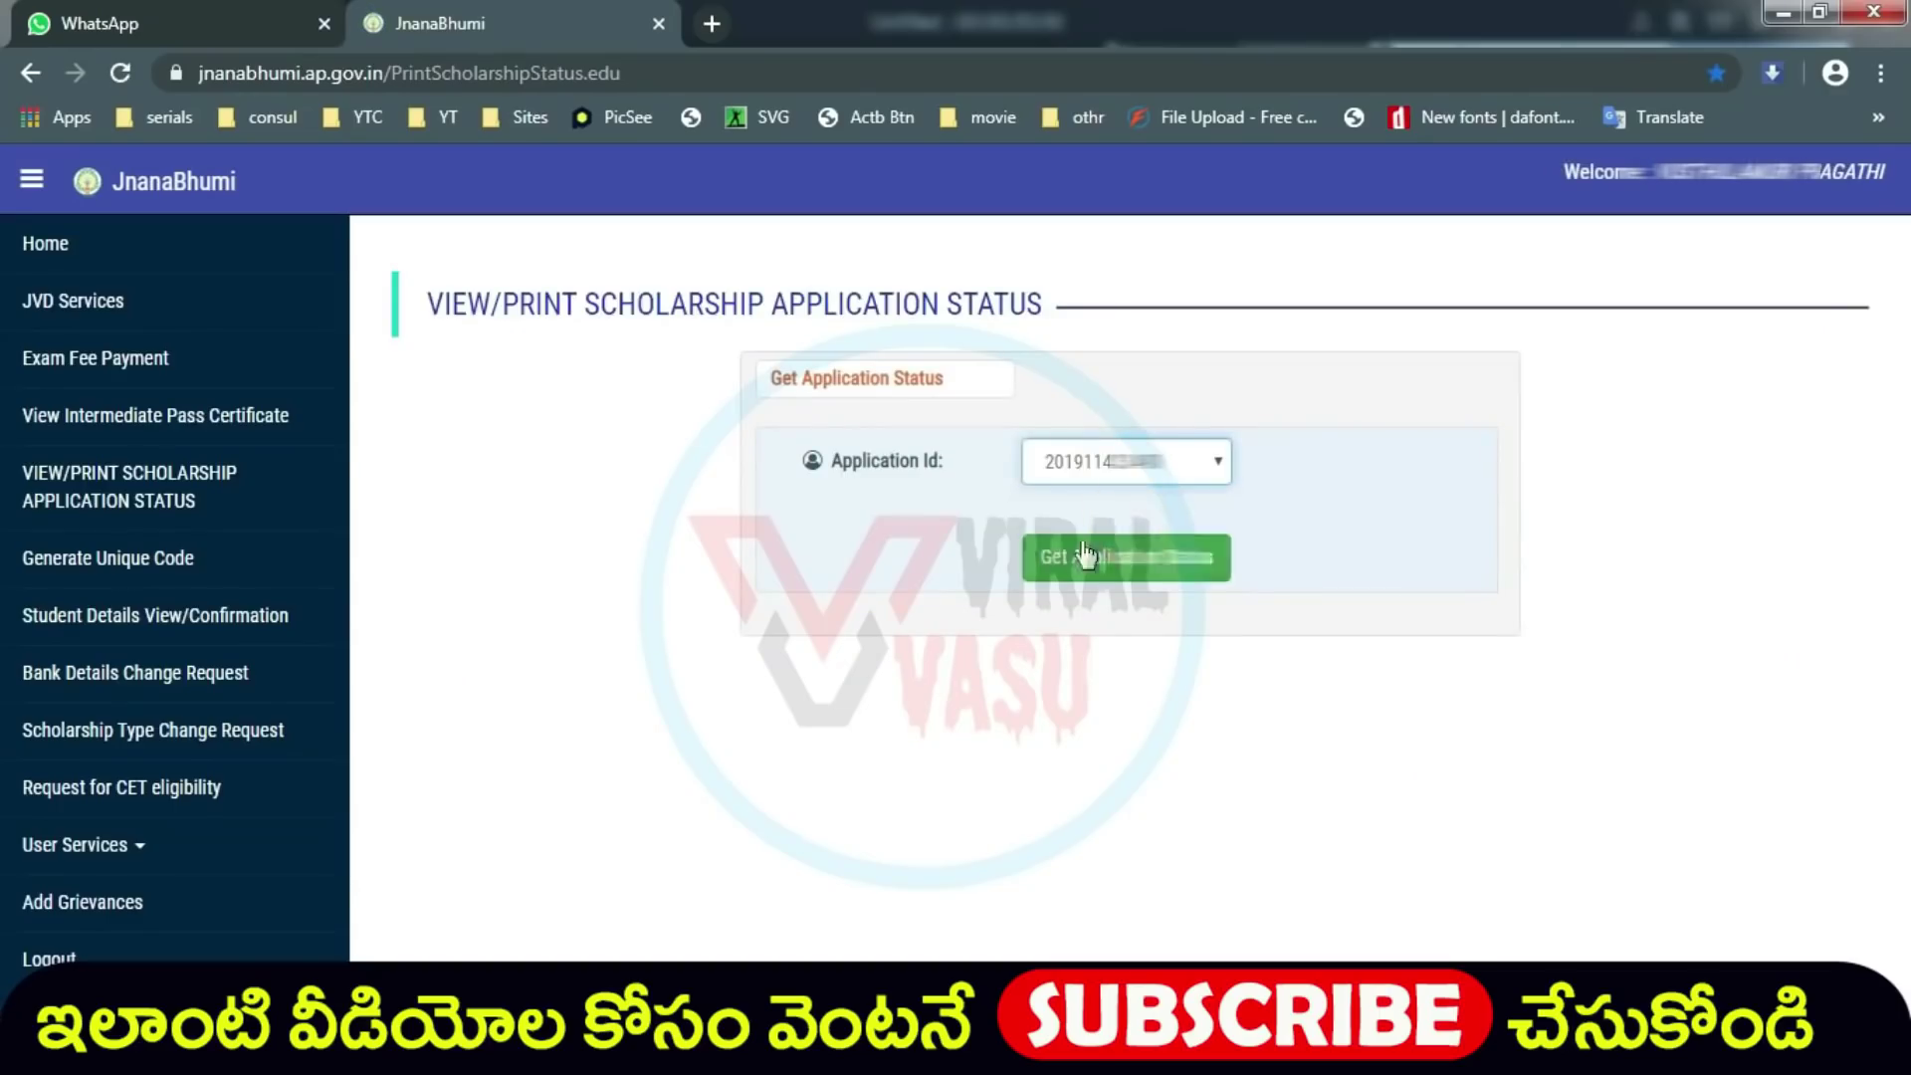
{"action": "left_click", "coordinate": [1103, 557]}
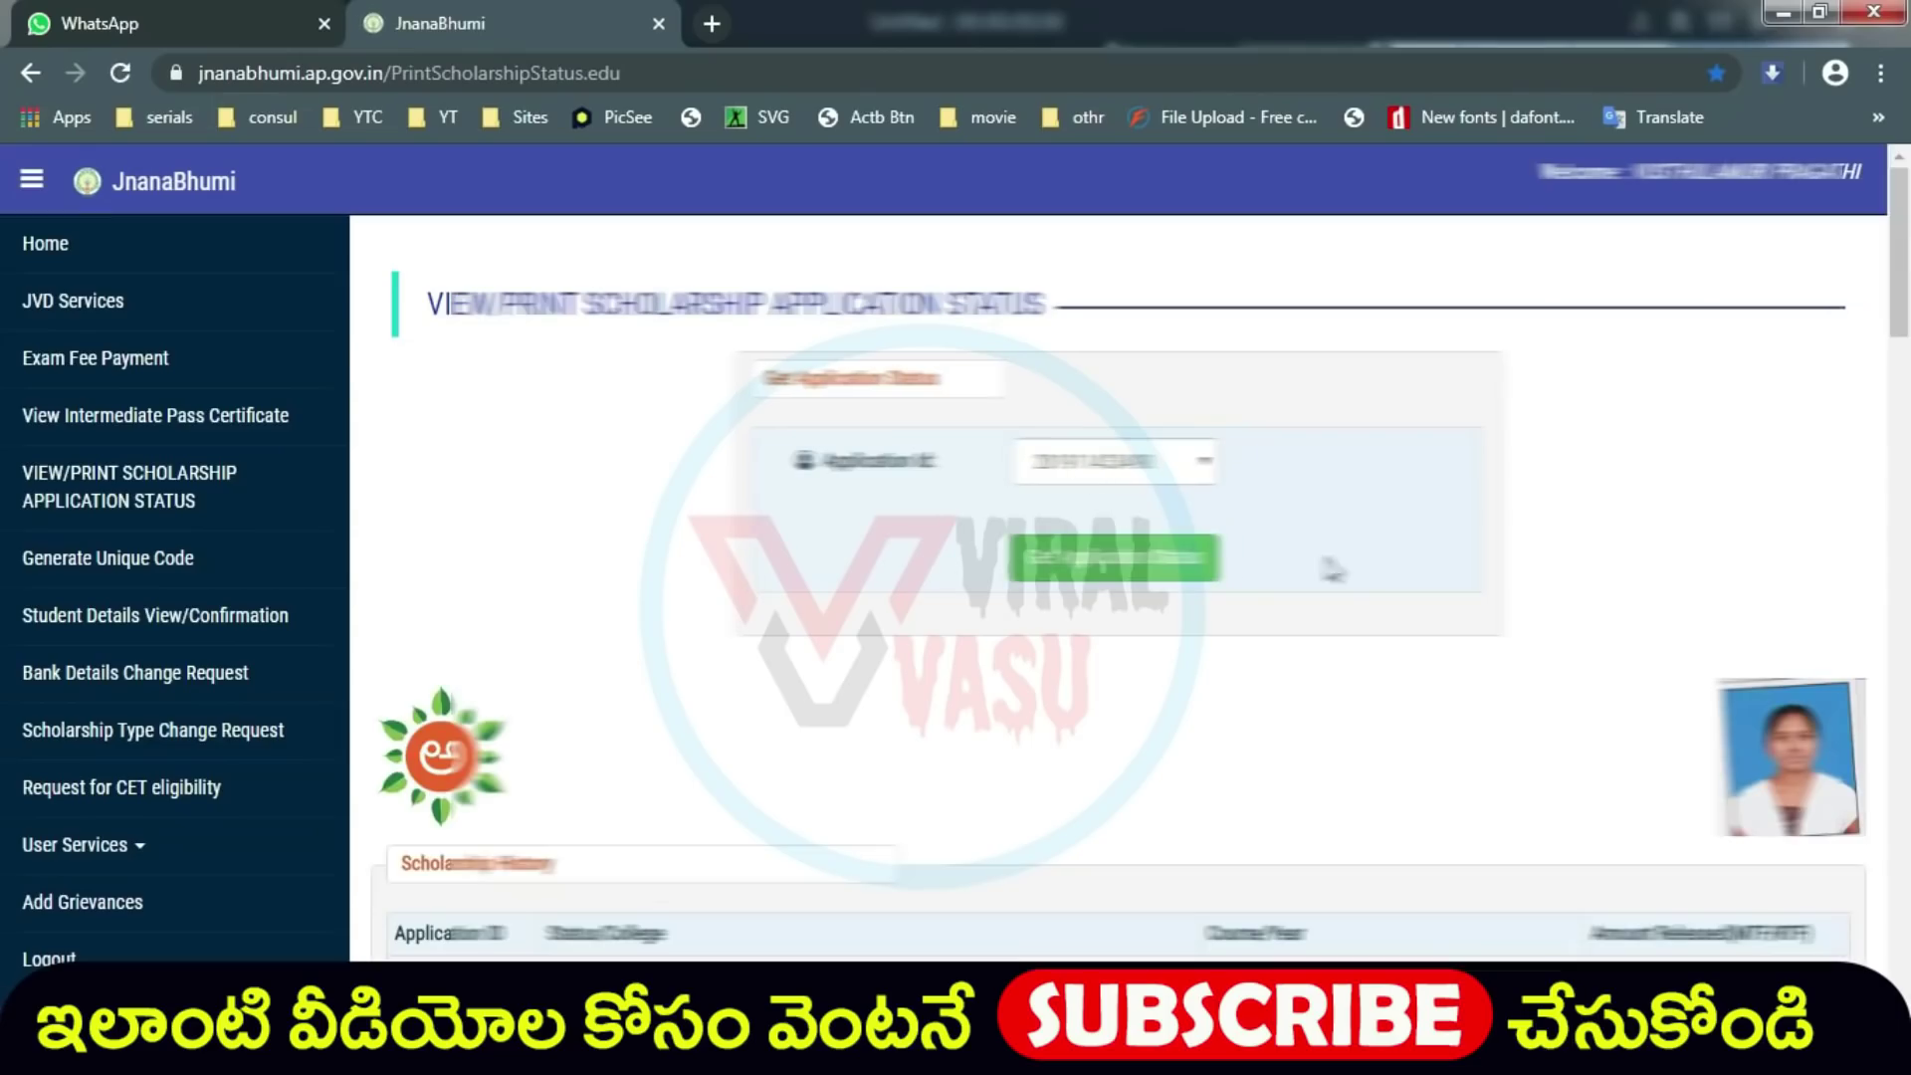
- Check the 2019 application's RTF Release Status for the sanctioned tuition fee, TBR date, CFMS bill status and amount remitted date
{"action": "left_click_drag", "start_coordinate": [1902, 262], "coordinate": [1906, 901]}
{"action": "left_click_drag", "start_coordinate": [5, 901], "coordinate": [5, 911]}
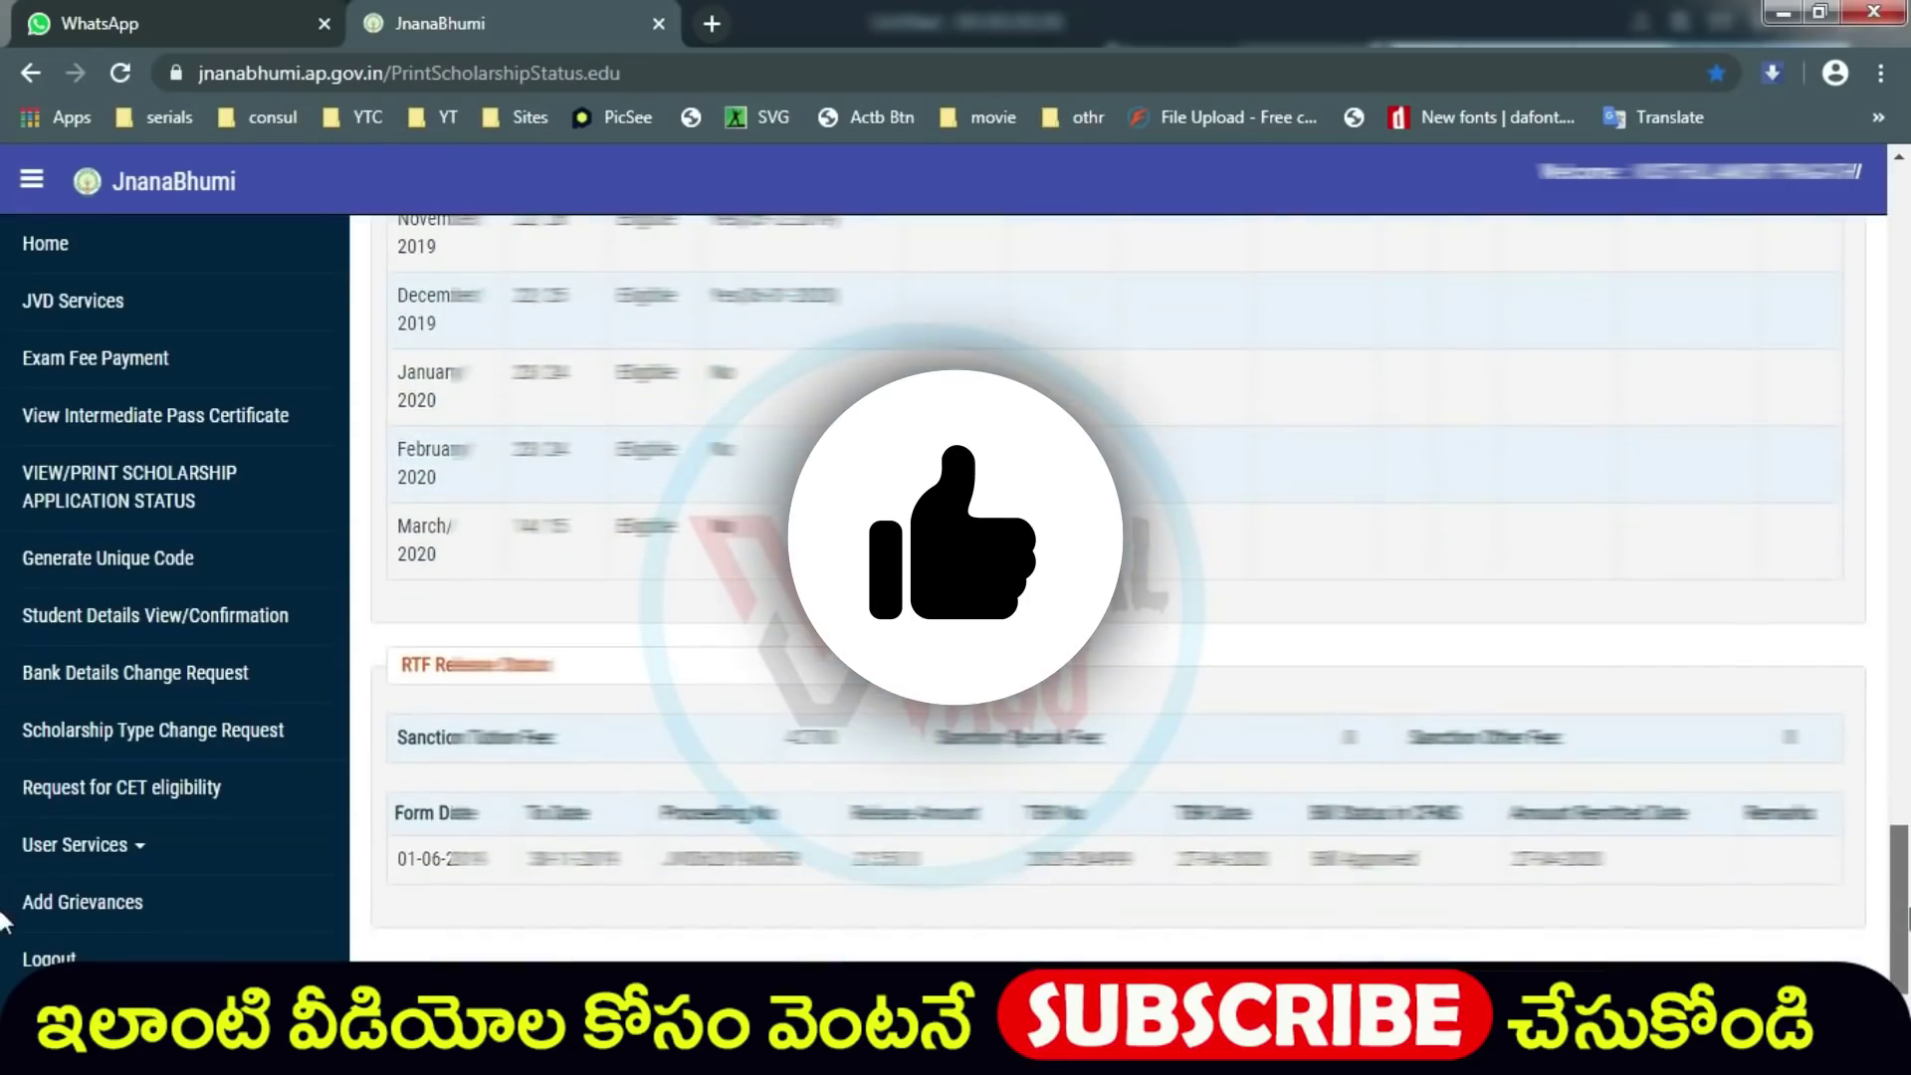
{"action": "double_click", "coordinate": [791, 732]}
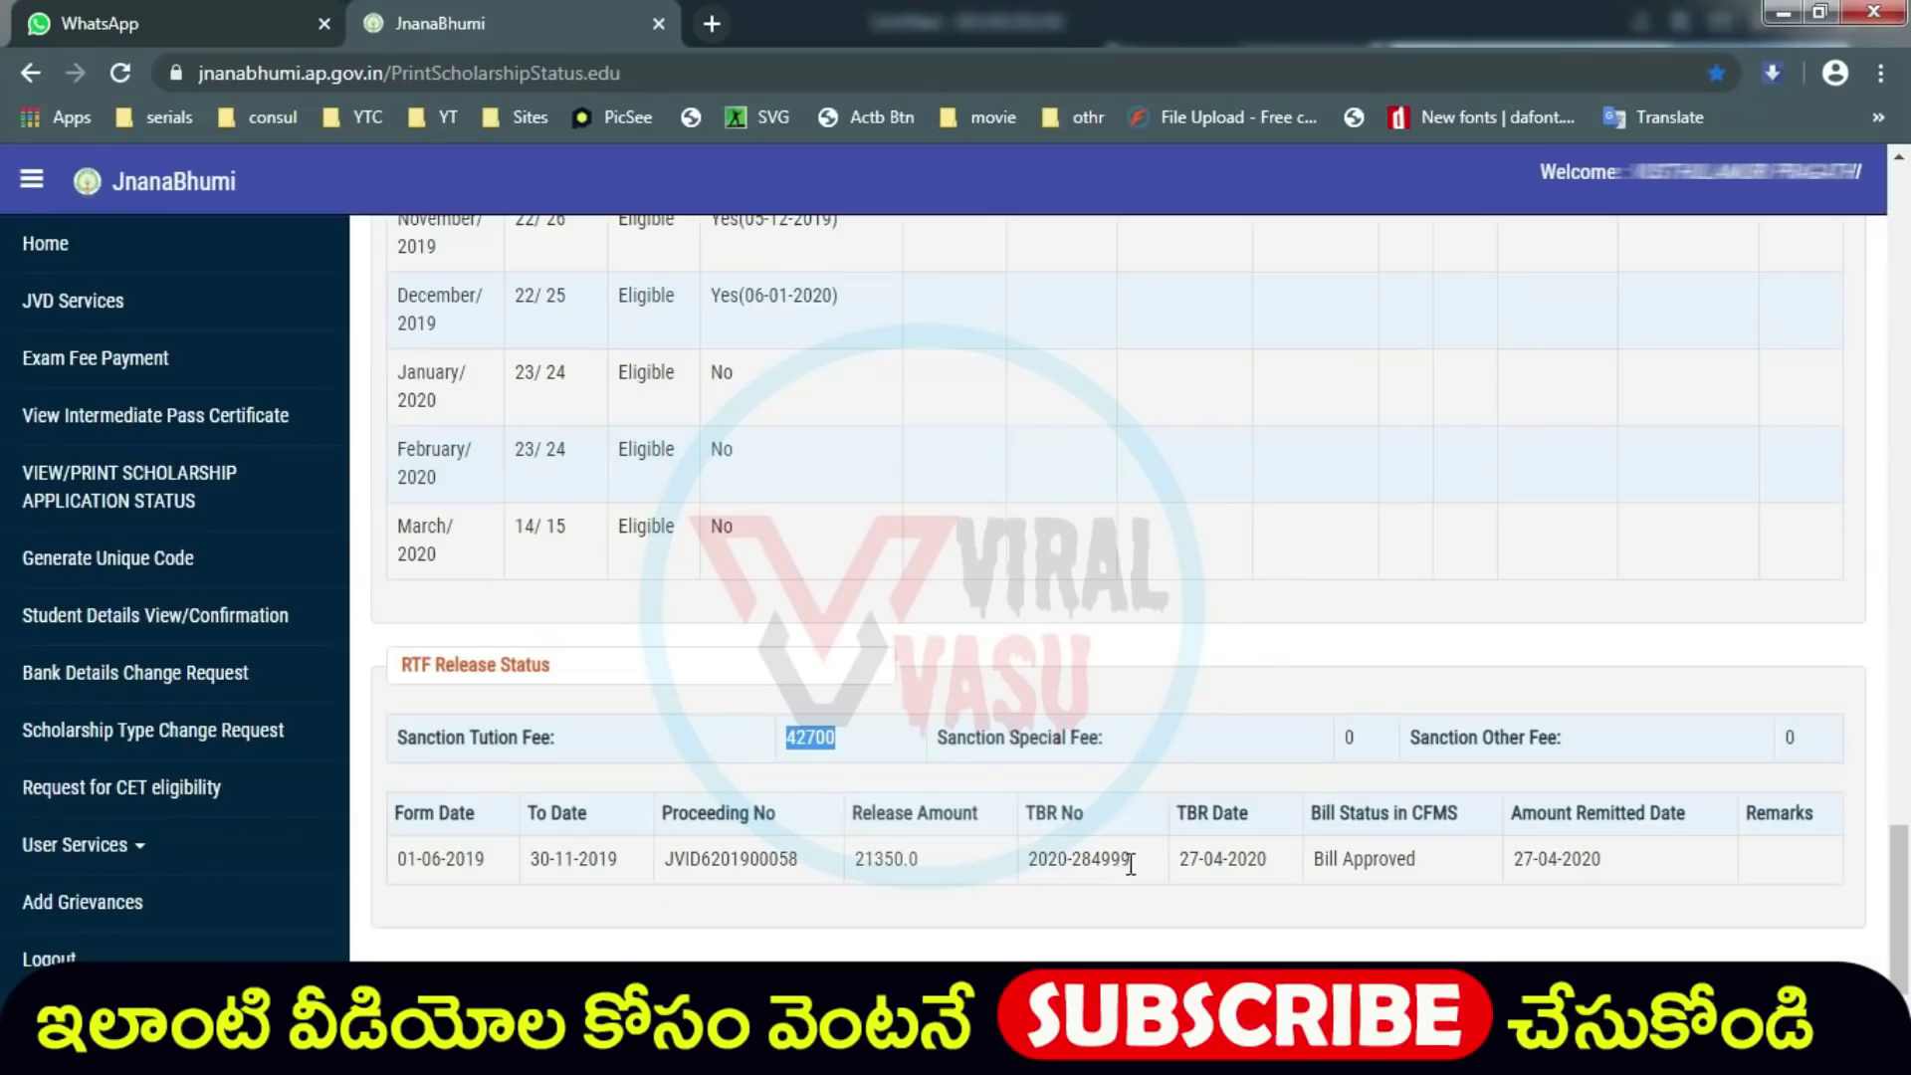
{"action": "left_click_drag", "start_coordinate": [1178, 862], "coordinate": [1272, 866]}
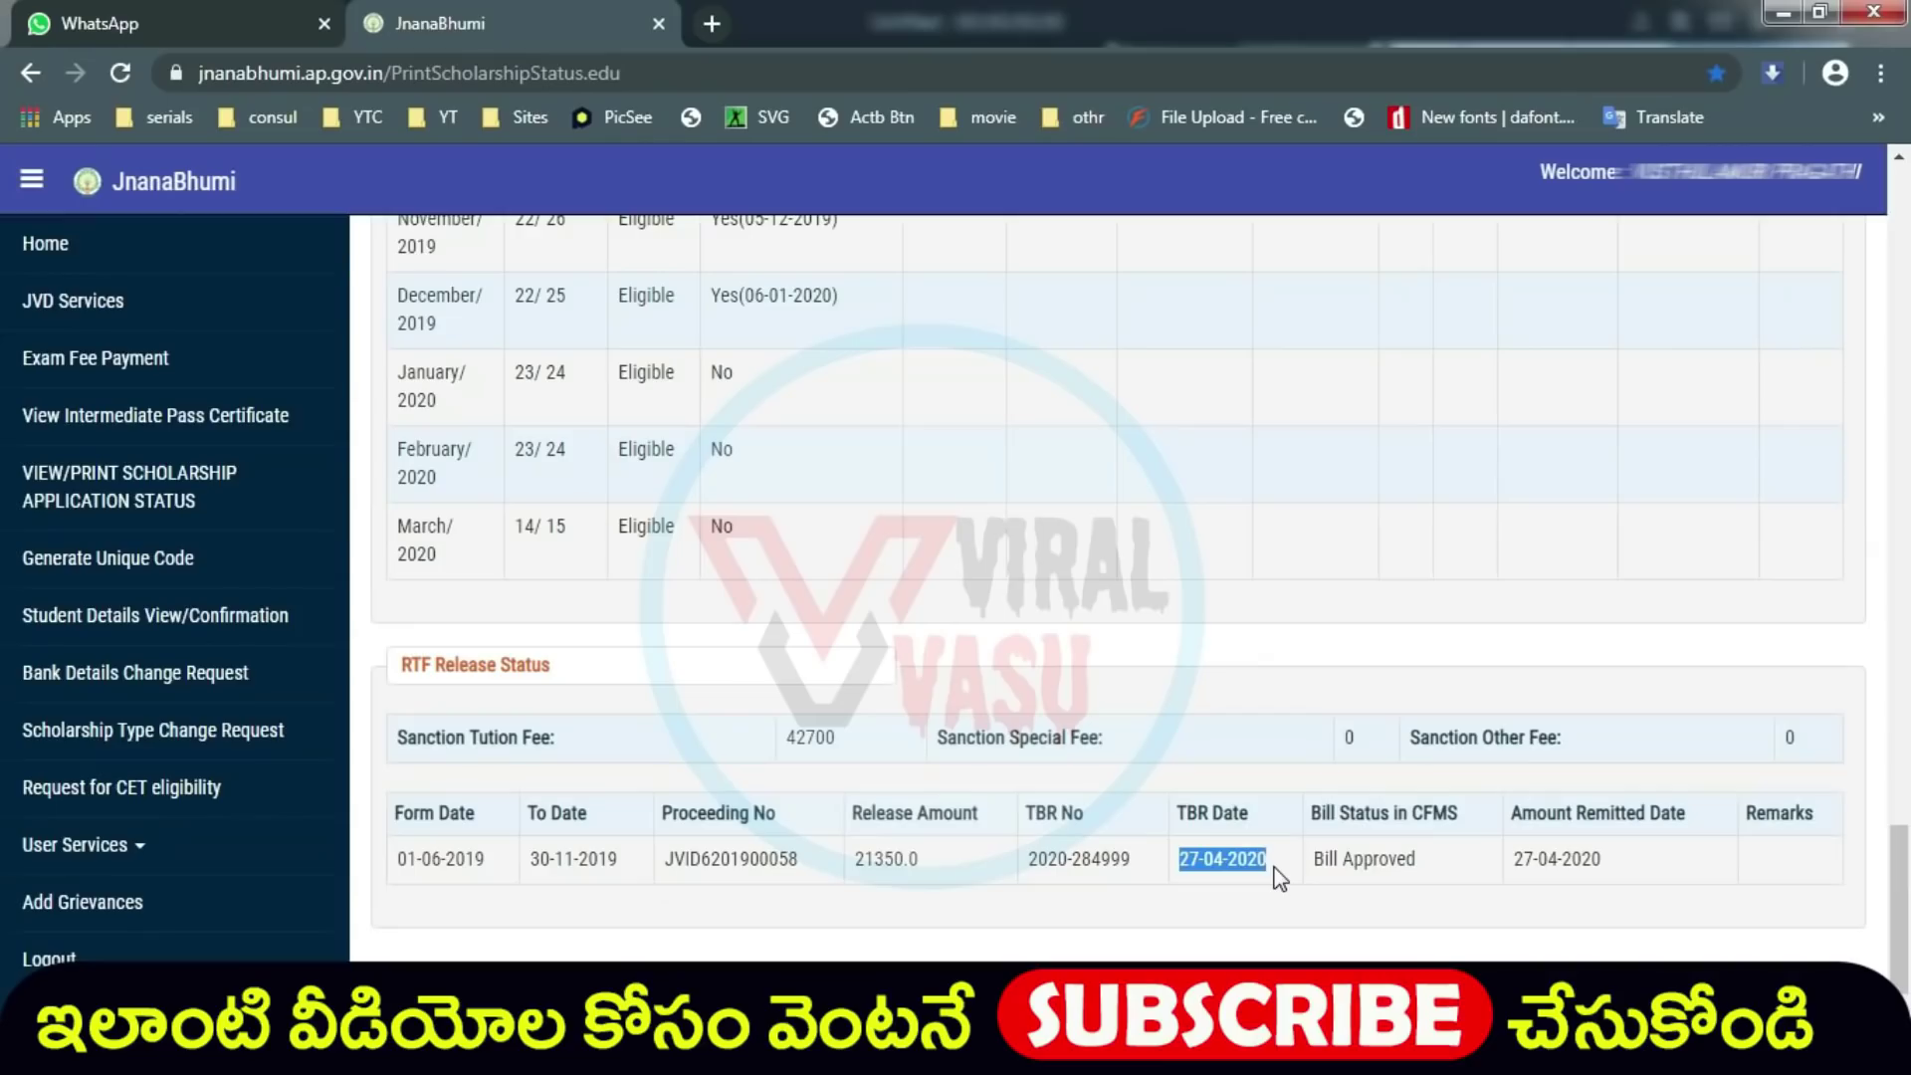
{"action": "double_click", "coordinate": [1381, 860]}
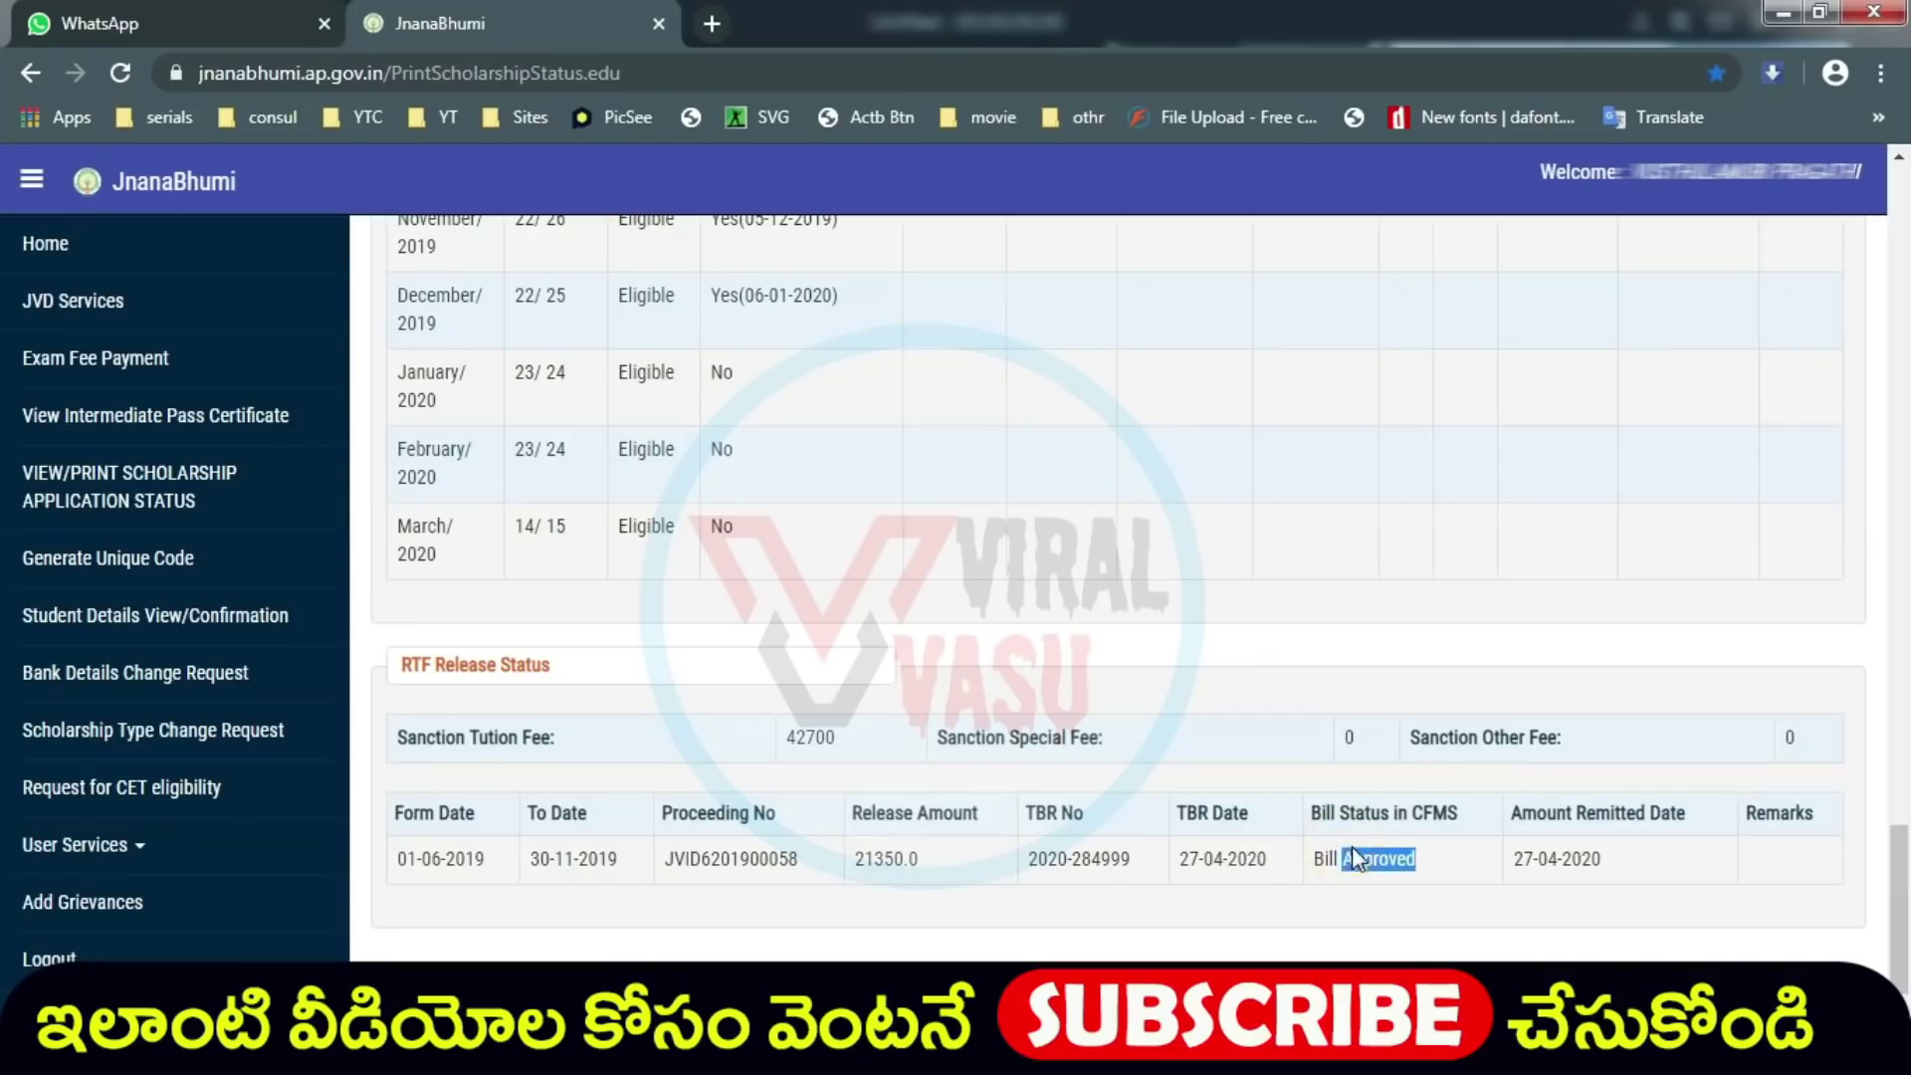
{"action": "left_click_drag", "start_coordinate": [1624, 869], "coordinate": [1525, 871]}
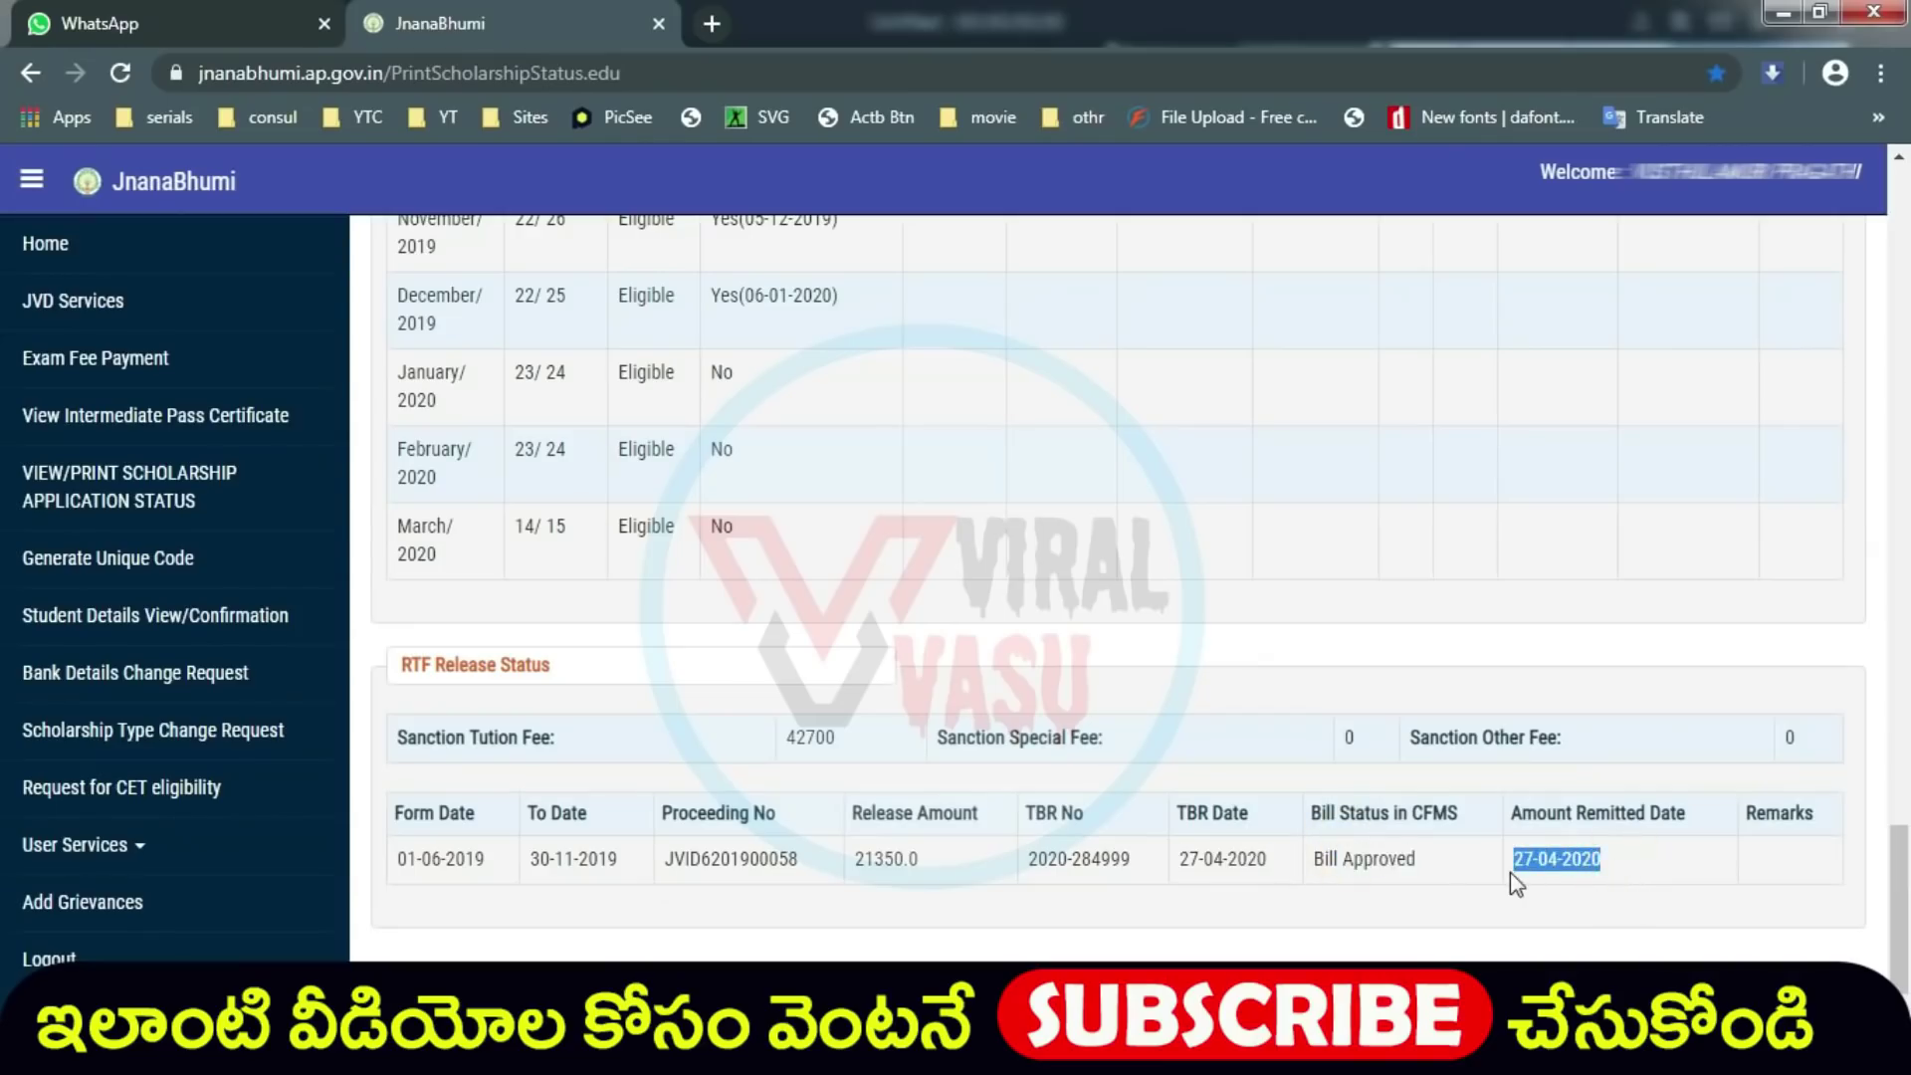
{"action": "triple_click", "coordinate": [1573, 854]}
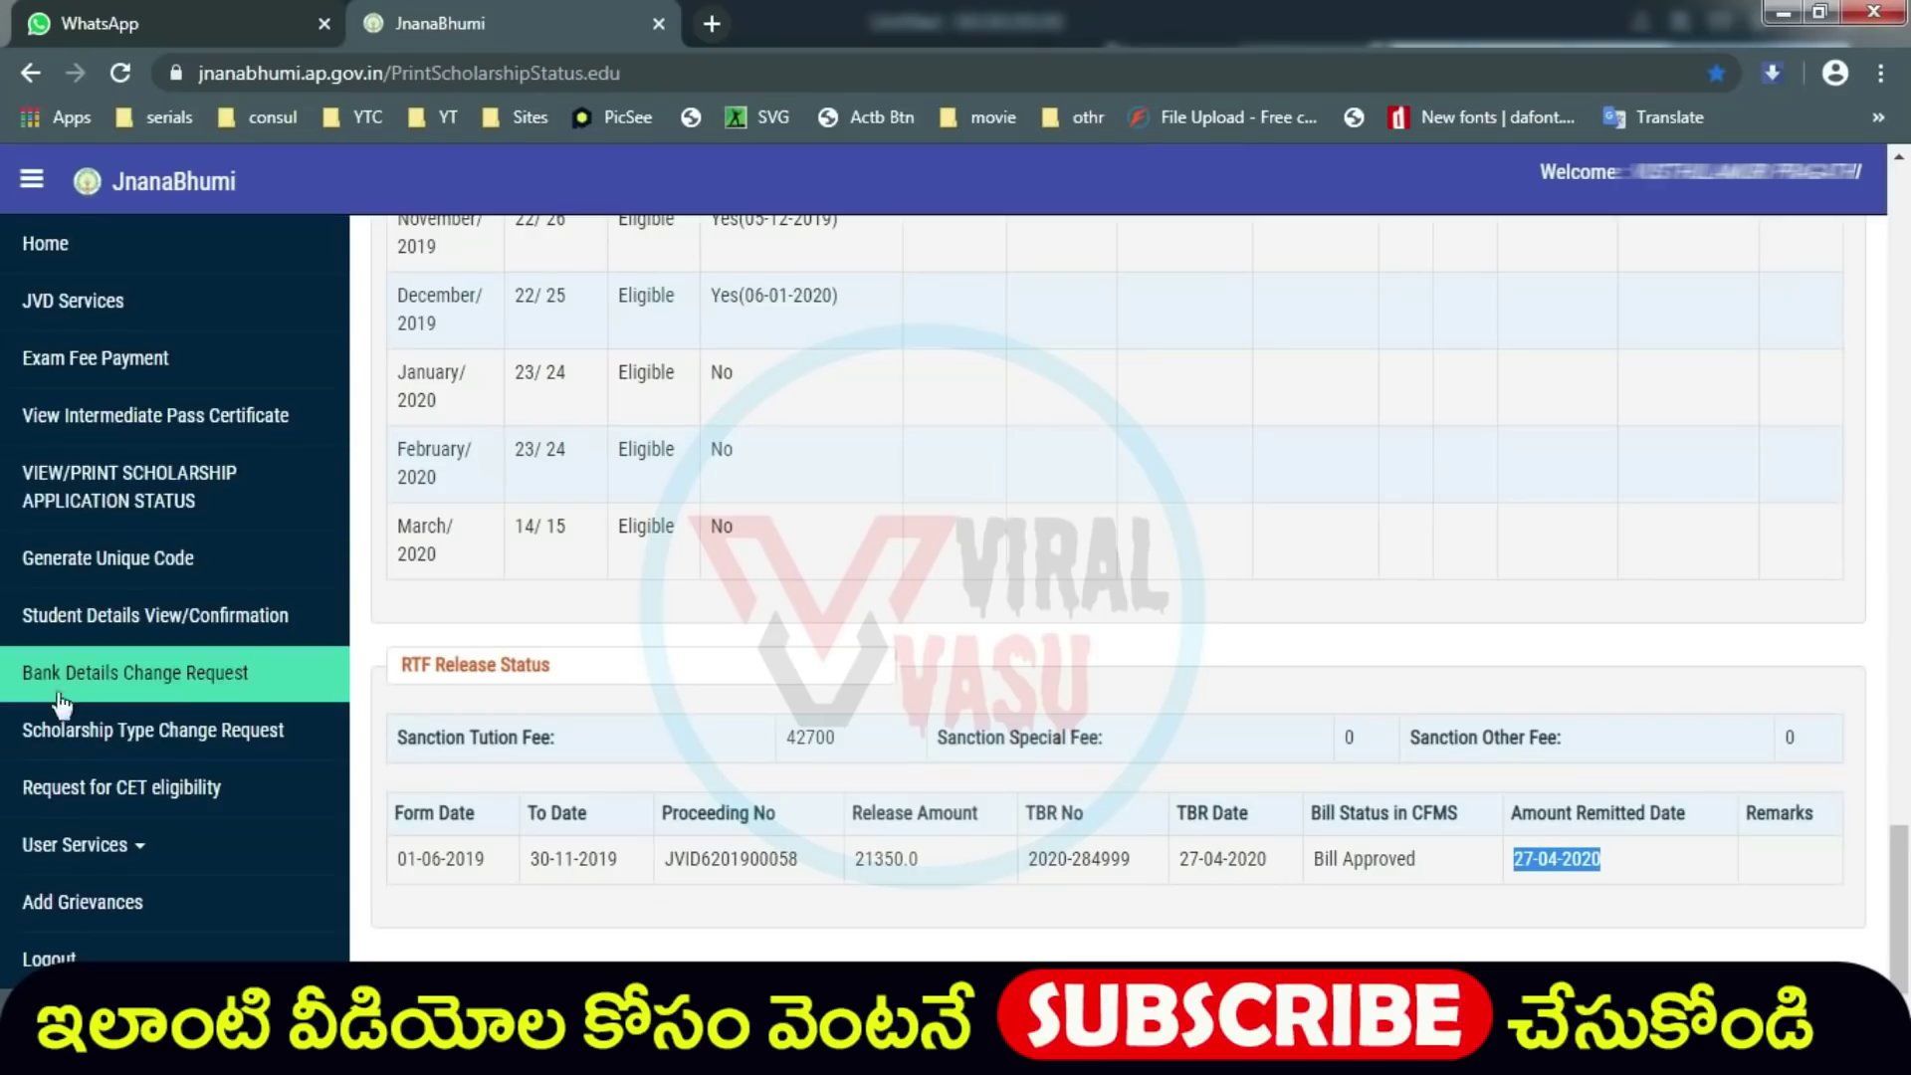
- Open the student bank details change request and get the details for academic year 2019-20
{"action": "left_click", "coordinate": [136, 680]}
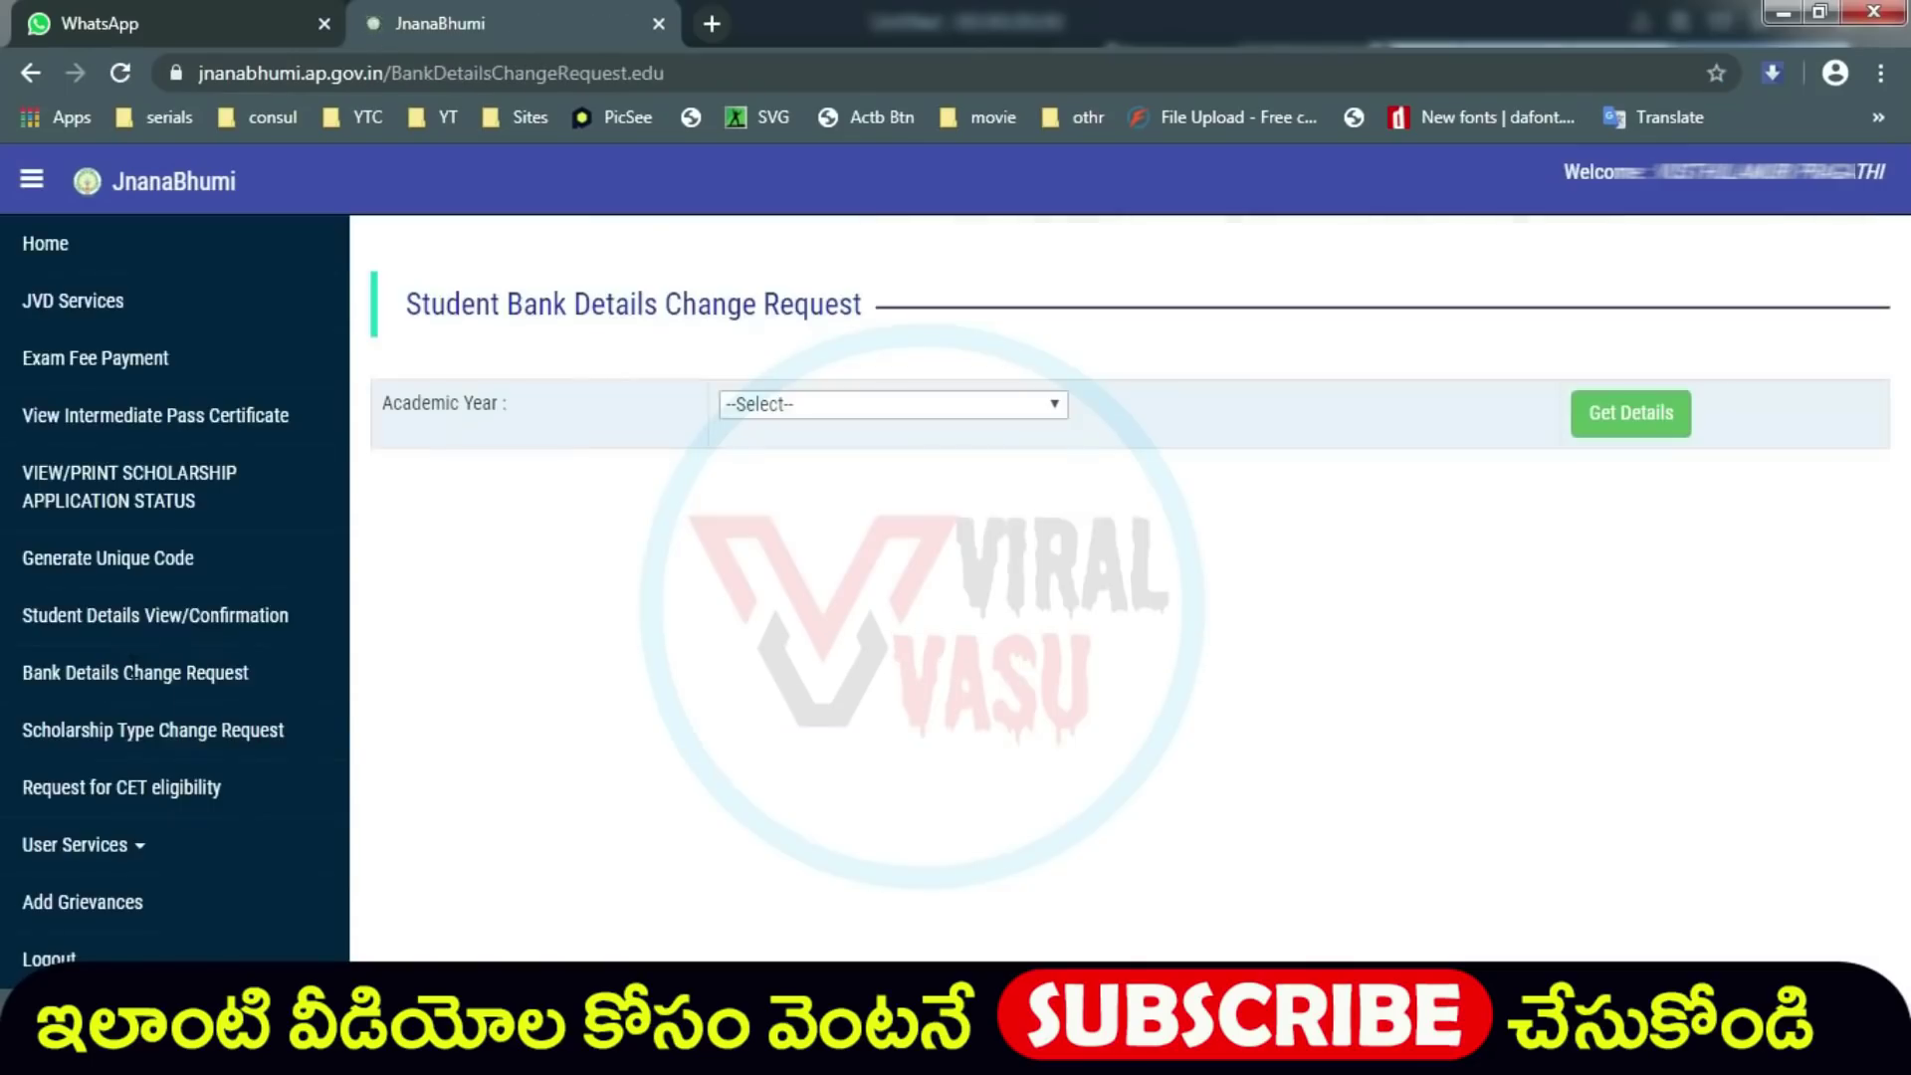
{"action": "left_click", "coordinate": [858, 406]}
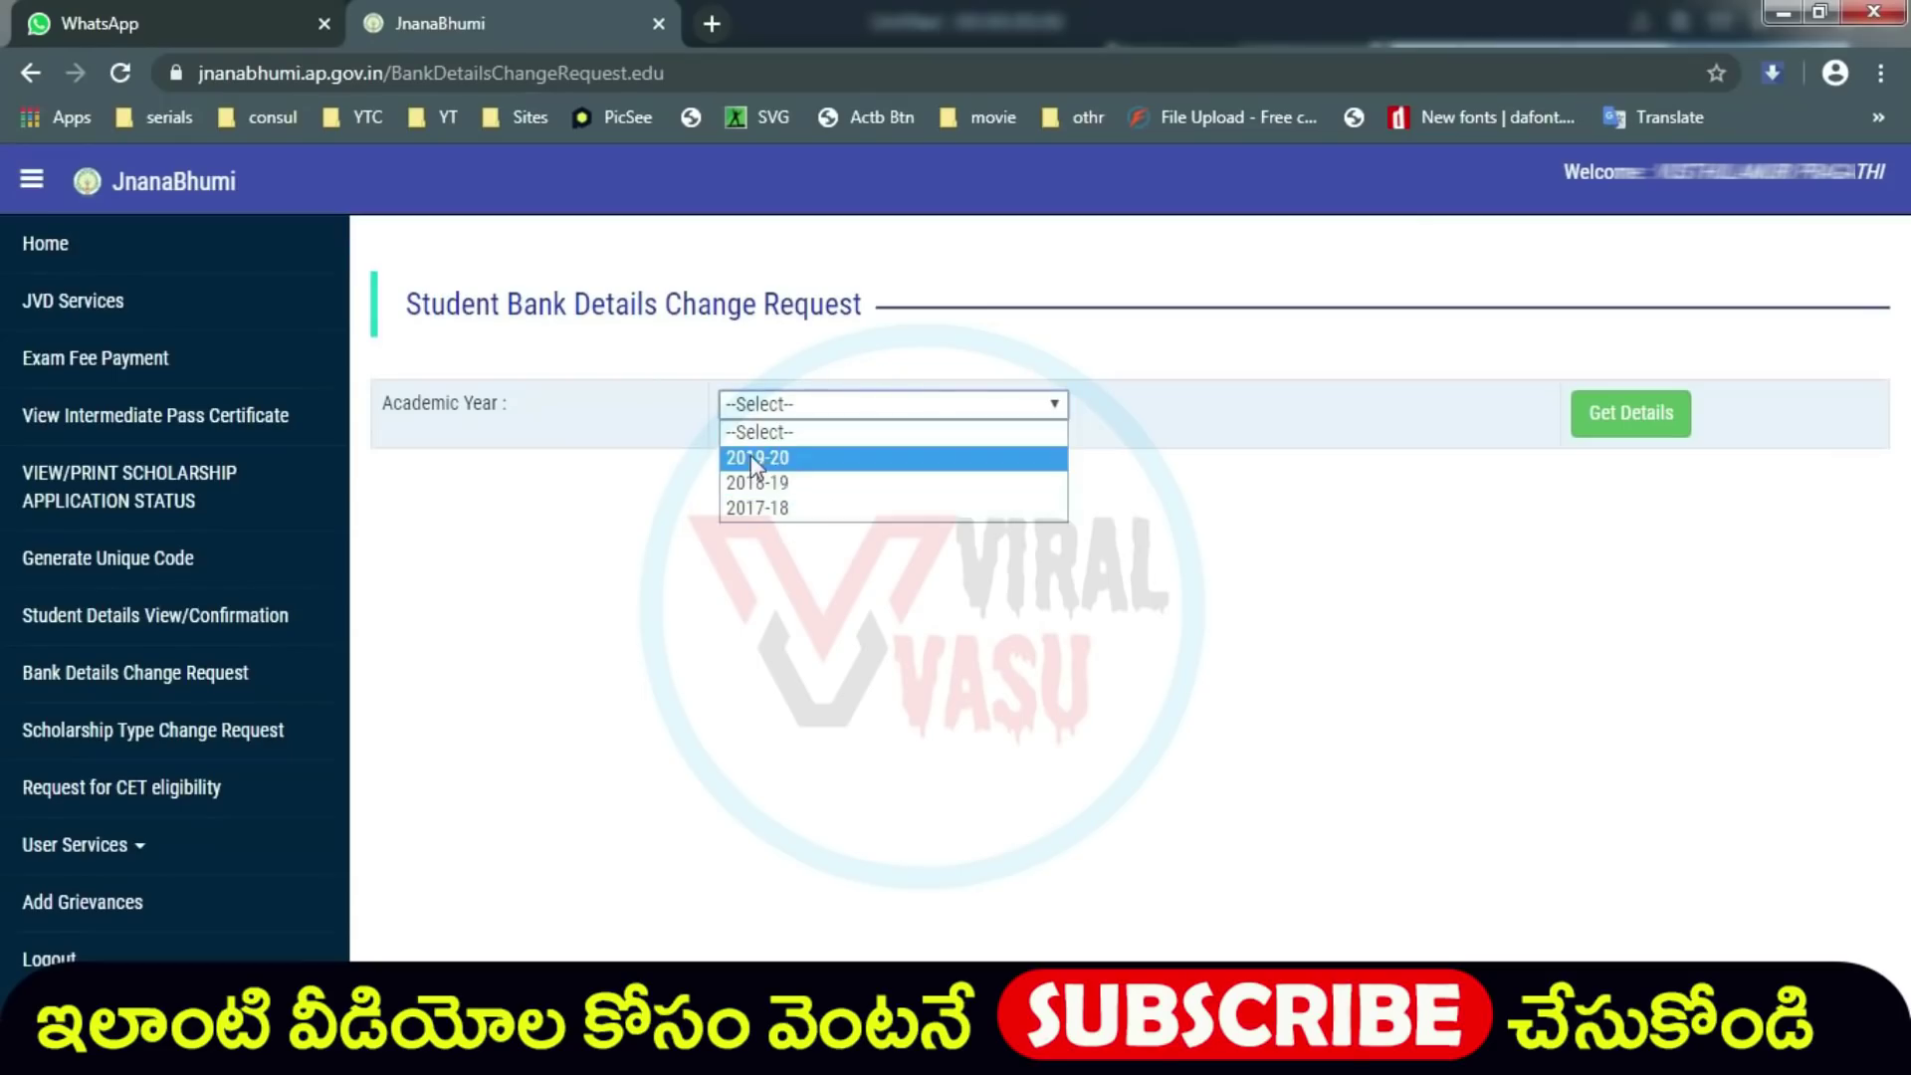
{"action": "left_click", "coordinate": [783, 459]}
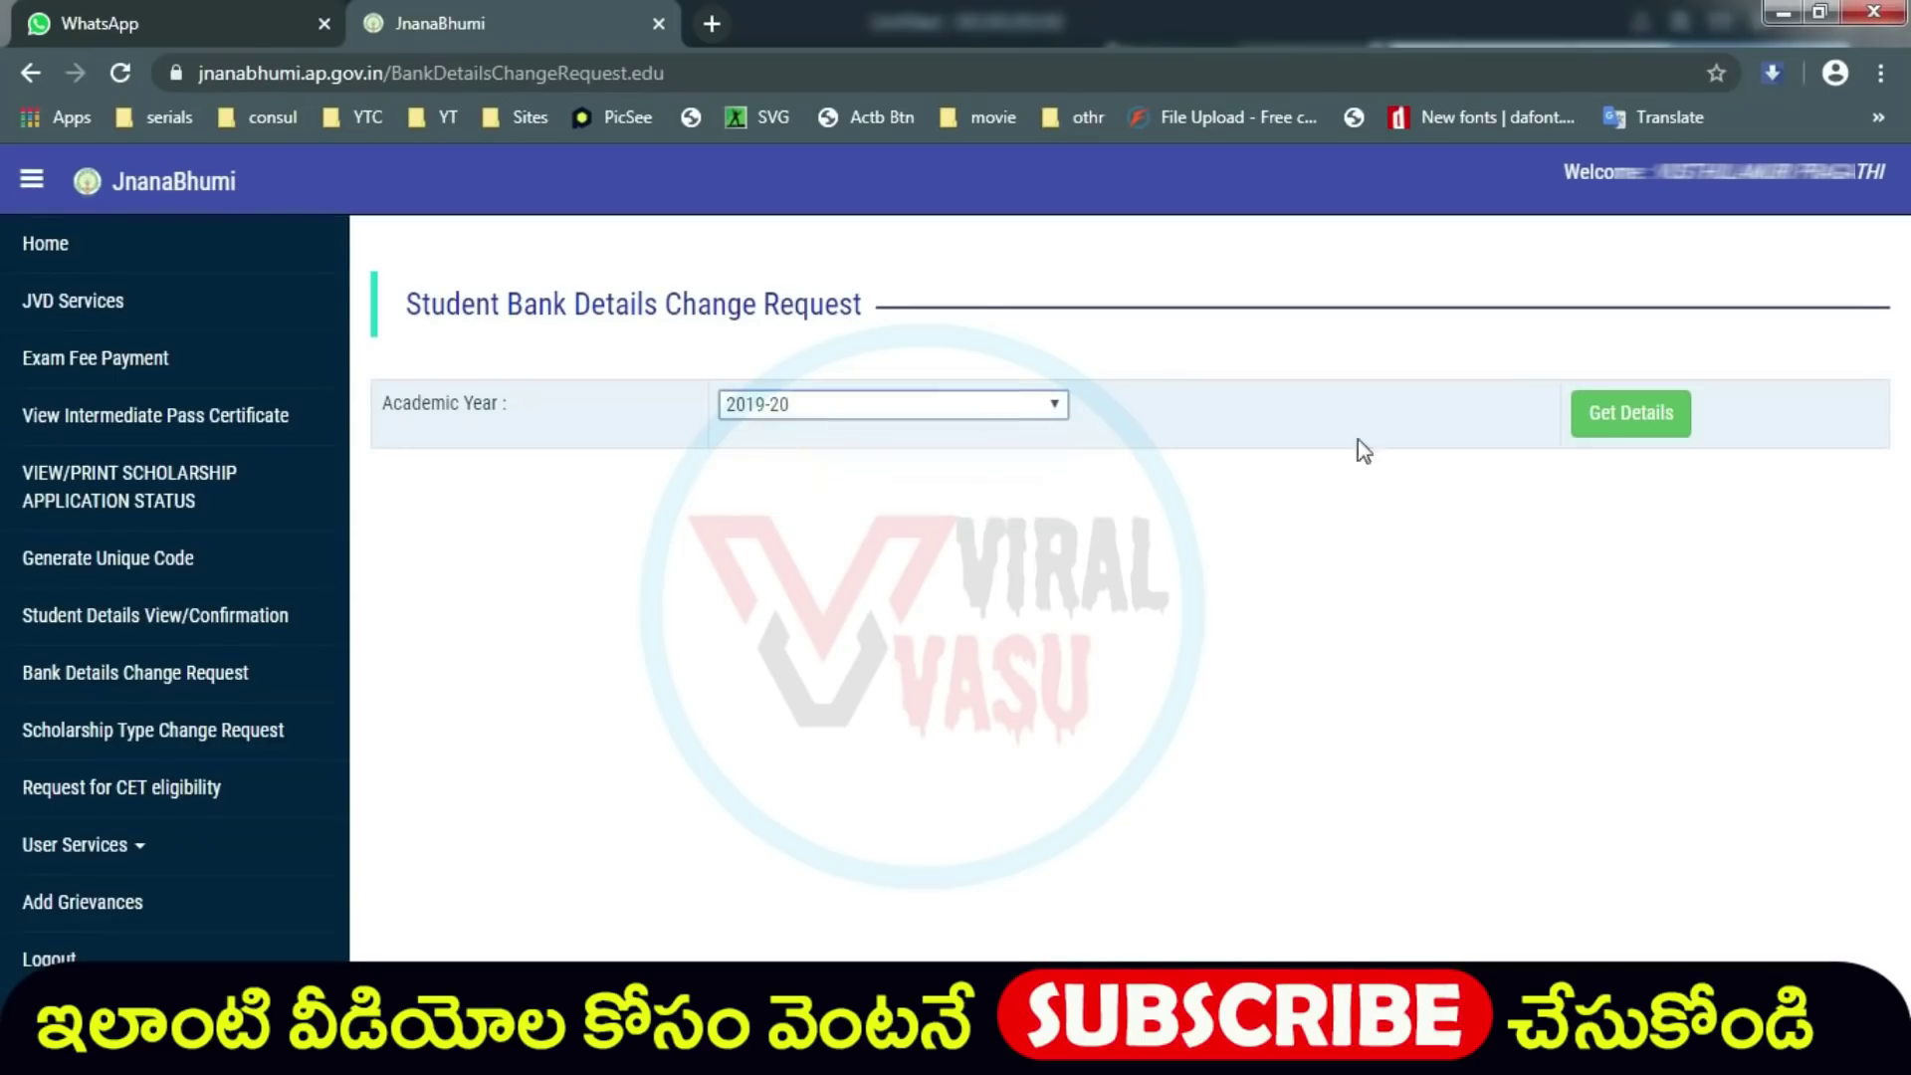
{"action": "left_click", "coordinate": [1627, 416]}
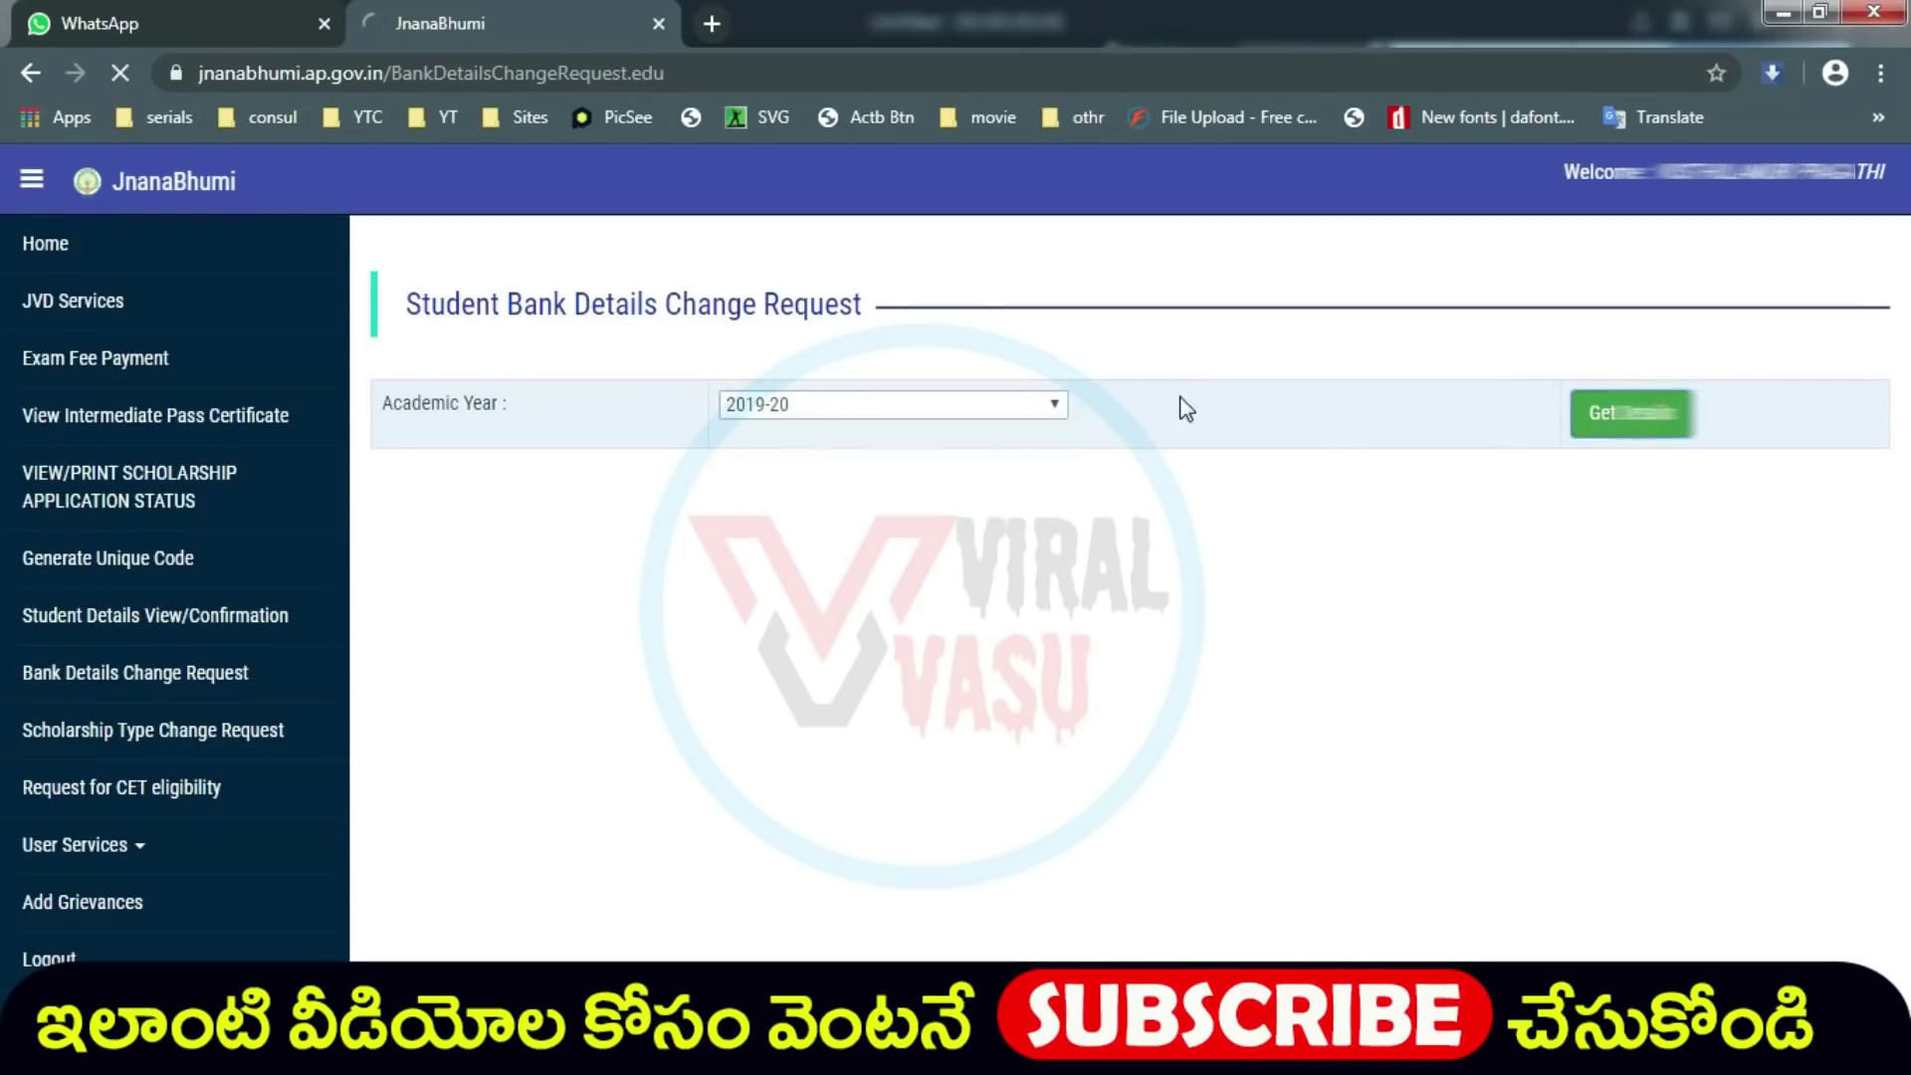